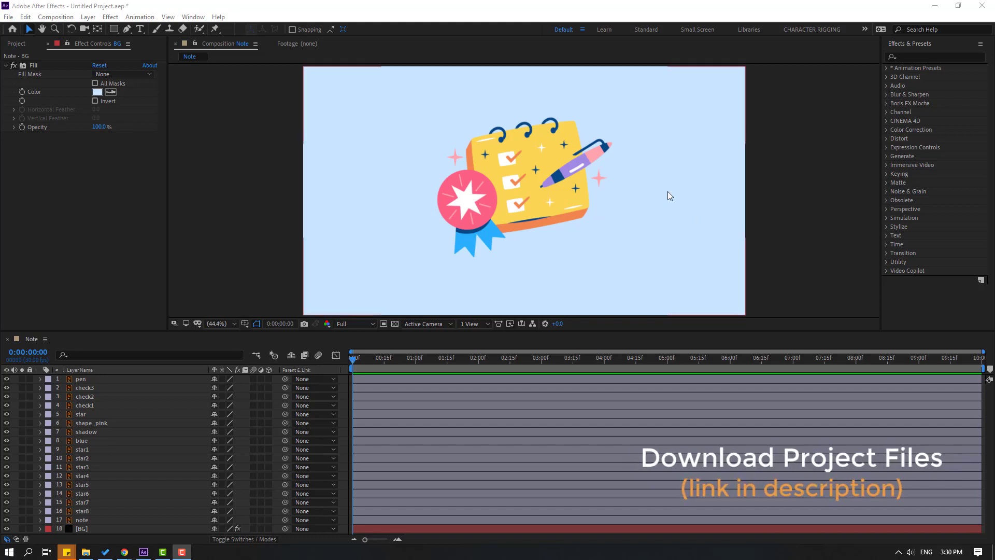
# Isolate the pen layer, move its anchor point to the pen's writing tip, and show all the other layers again.
pyautogui.click(592, 154)
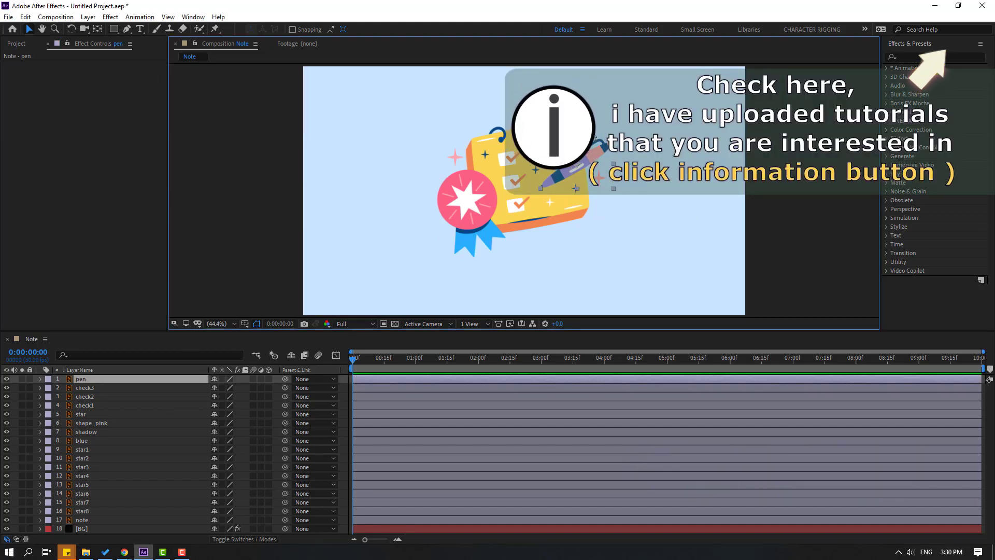
pyautogui.scroll(2, 694, 137)
pyautogui.press('space')
pyautogui.moveTo(696, 137); pyautogui.dragTo(649, 157)
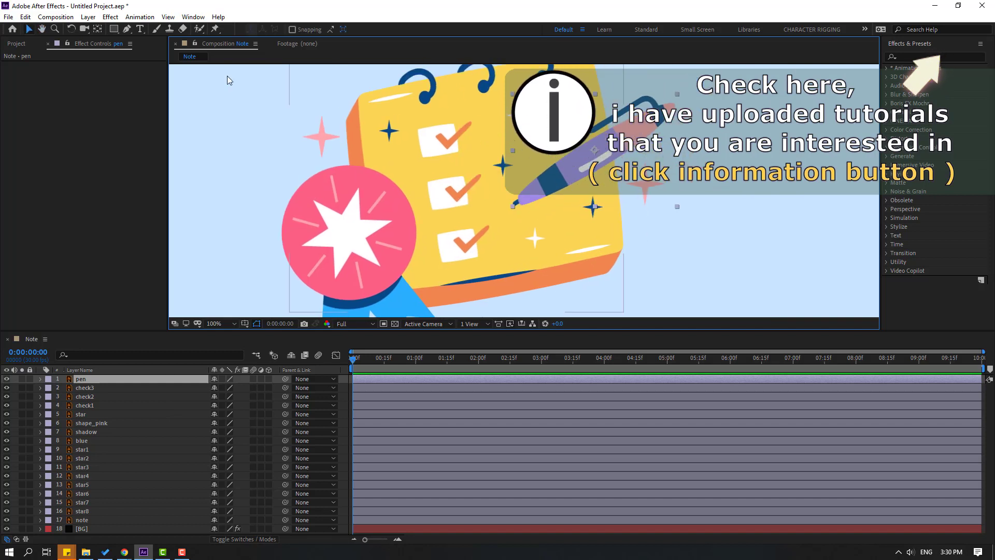
pyautogui.click(22, 379)
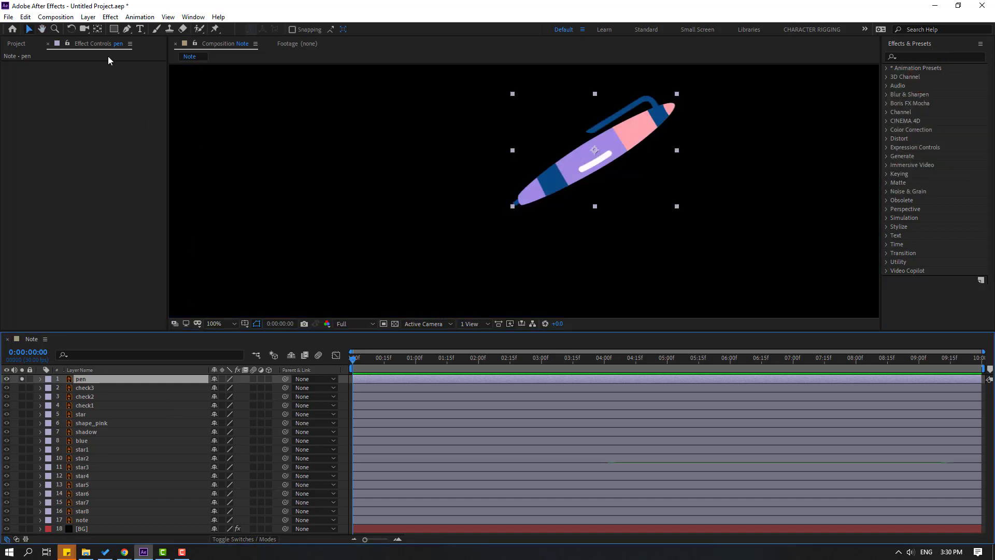
pyautogui.click(96, 30)
pyautogui.moveTo(590, 154); pyautogui.dragTo(514, 205)
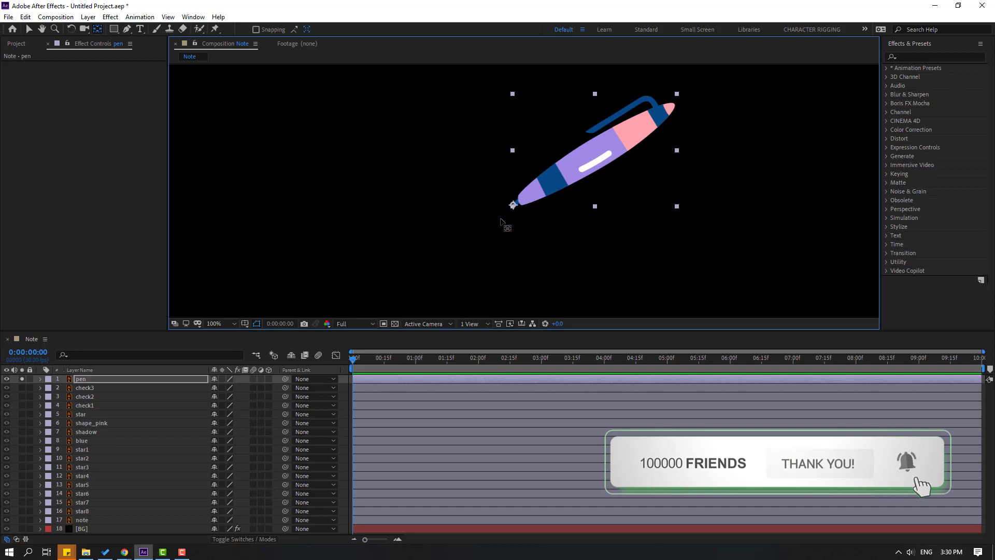
pyautogui.click(29, 29)
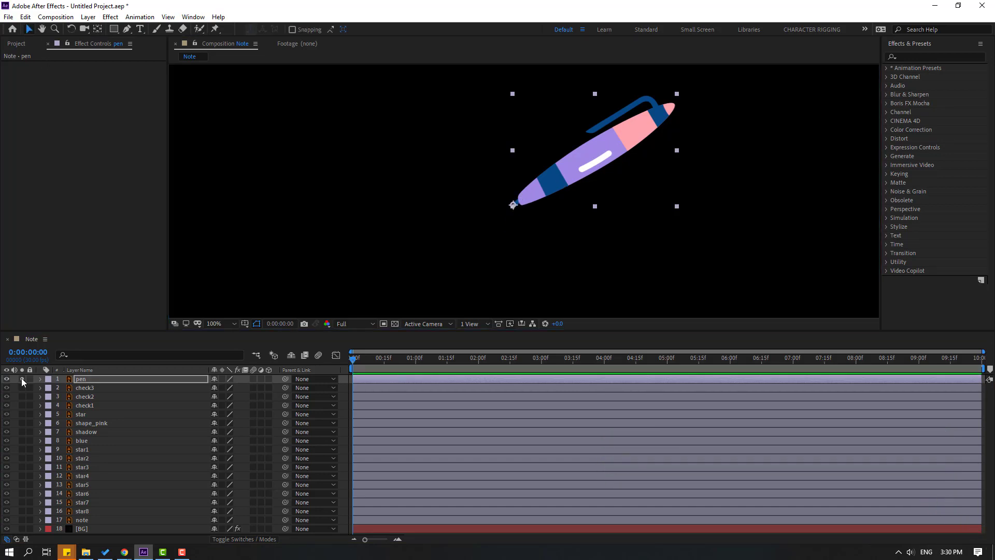
pyautogui.click(22, 378)
# Keyframe the pen layer's scale at 0% on frame 0 and 110% on frame 10.
pyautogui.press('s')
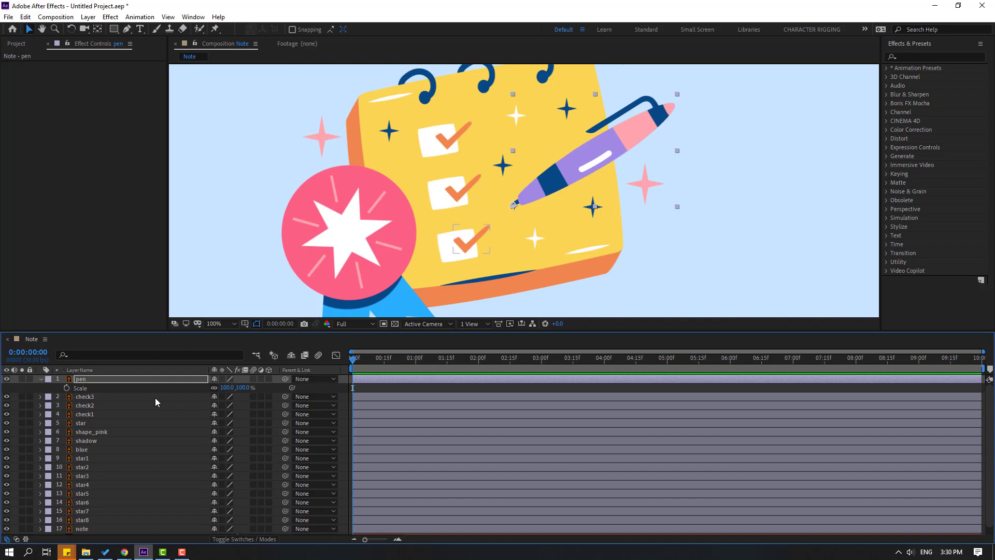
pyautogui.click(227, 388)
pyautogui.write('0')
pyautogui.press('Return')
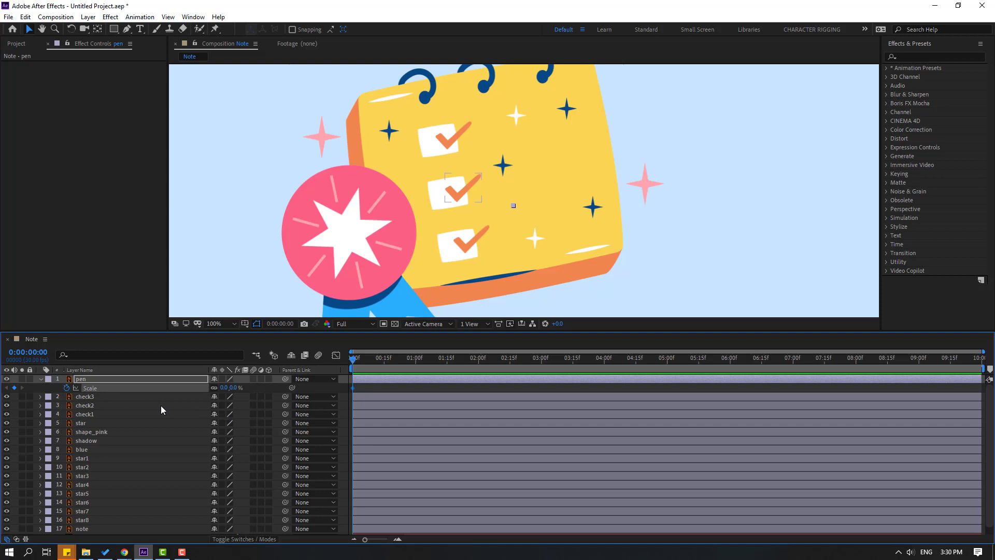
pyautogui.click(223, 389)
pyautogui.write('110')
pyautogui.press('Return')
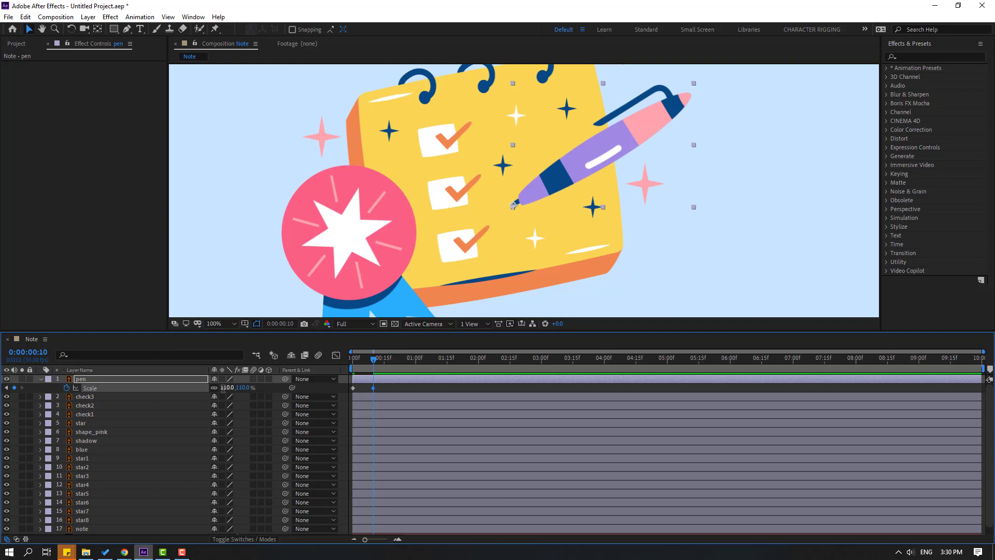
# Add pen scale keyframes of 95% at frame 20 and 100% at 1 second.
pyautogui.click(226, 389)
pyautogui.write('95')
pyautogui.press('Return')
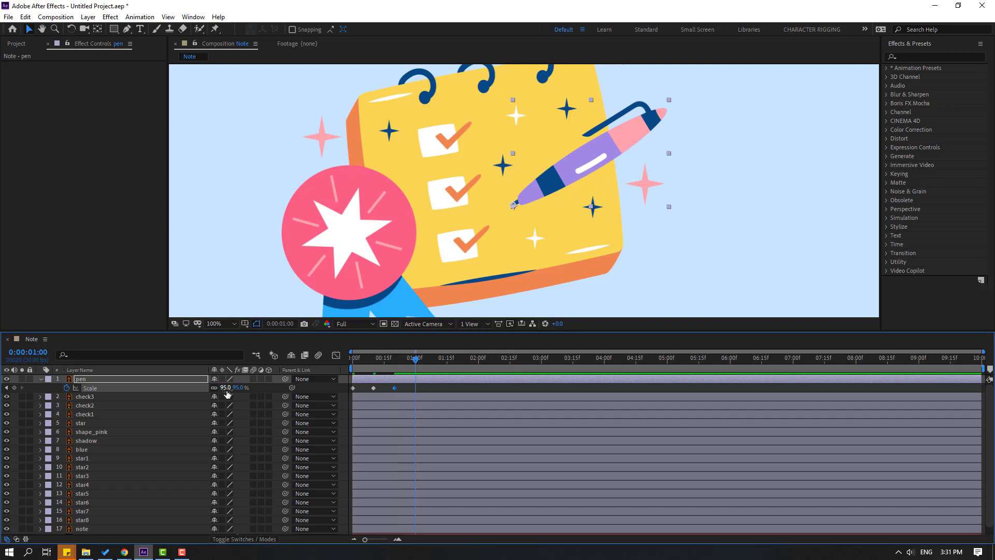
pyautogui.click(225, 389)
pyautogui.write('100')
pyautogui.press('Return')
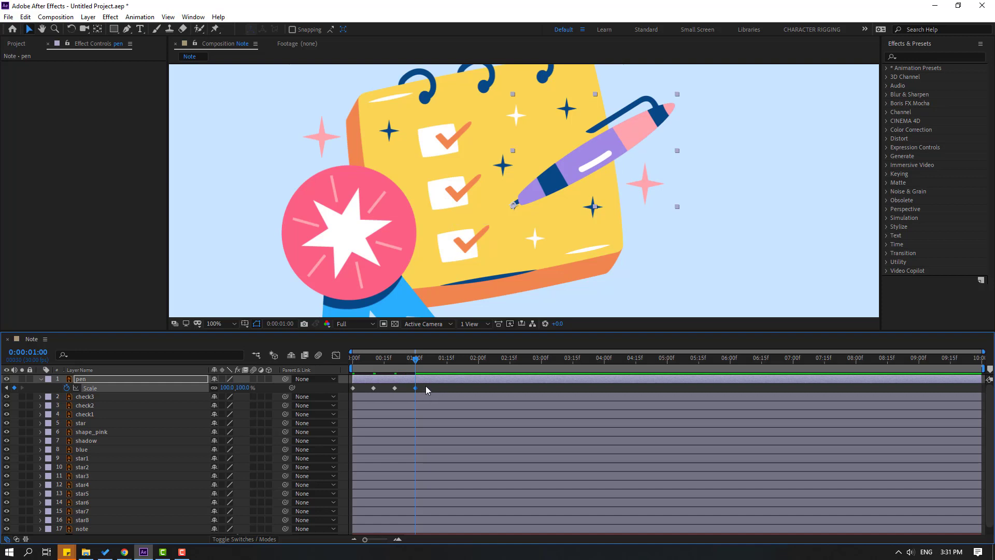
# Apply Easy Ease to all the pen's scale keyframes and preview the animation.
pyautogui.rightClick(353, 387)
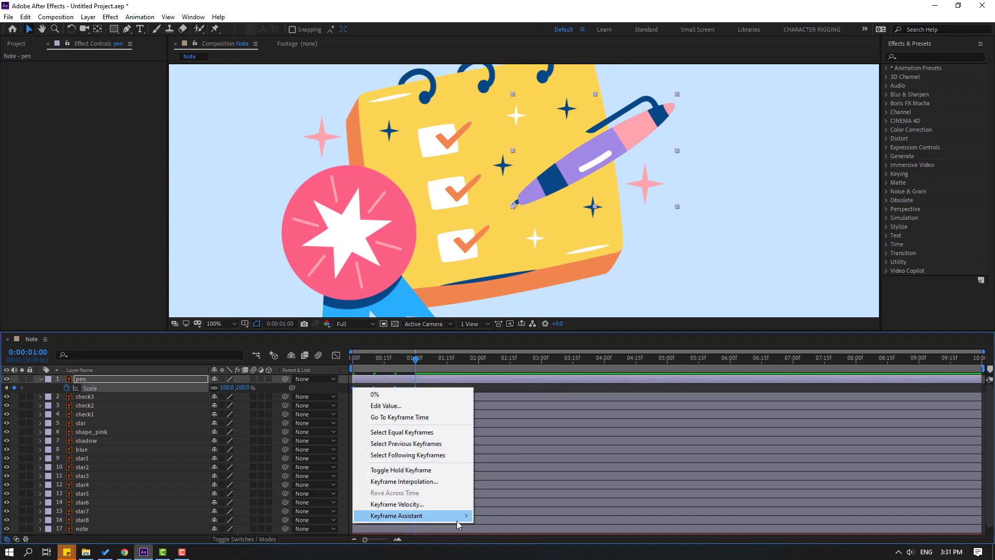
pyautogui.moveTo(458, 525)
pyautogui.click(495, 444)
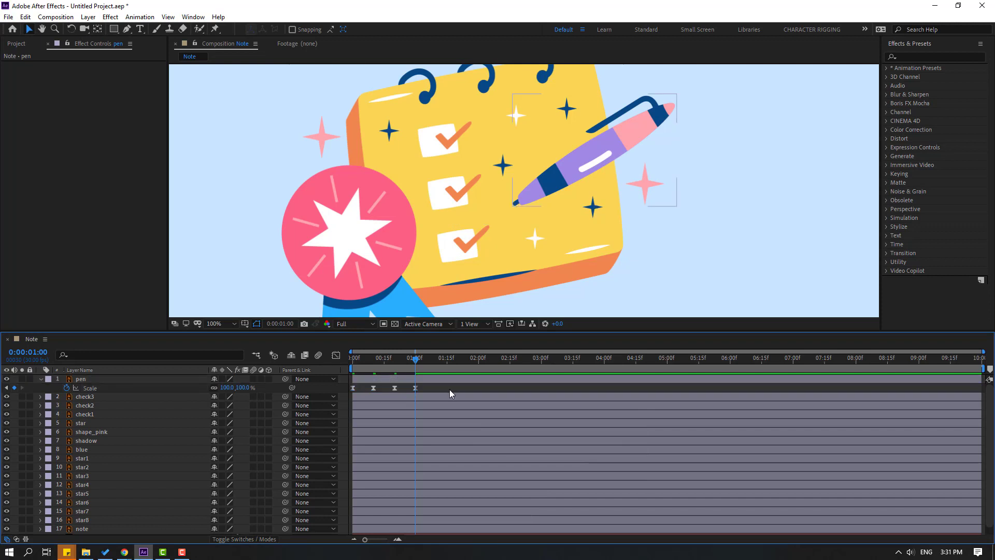
pyautogui.press('space')
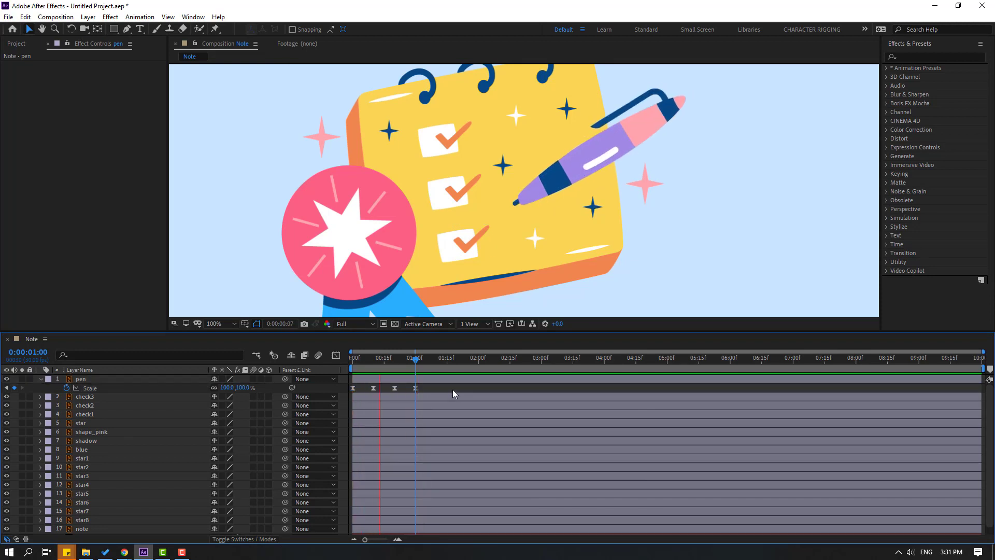
pyautogui.press('space')
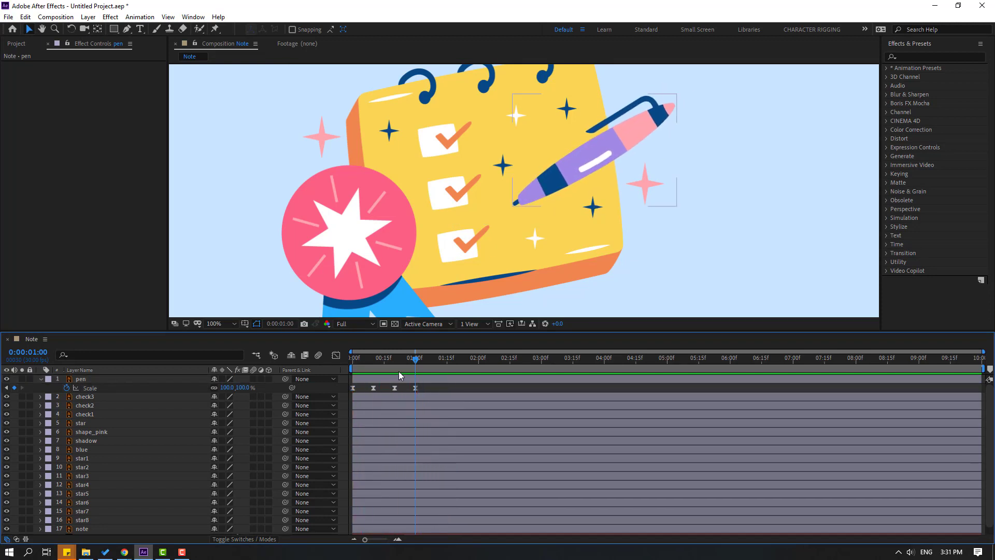
# Reveal the pen layer's rotation alongside its scale and keyframe it at 45° on frame 0.
pyautogui.click(79, 378)
pyautogui.hotkey('shift', 'r')
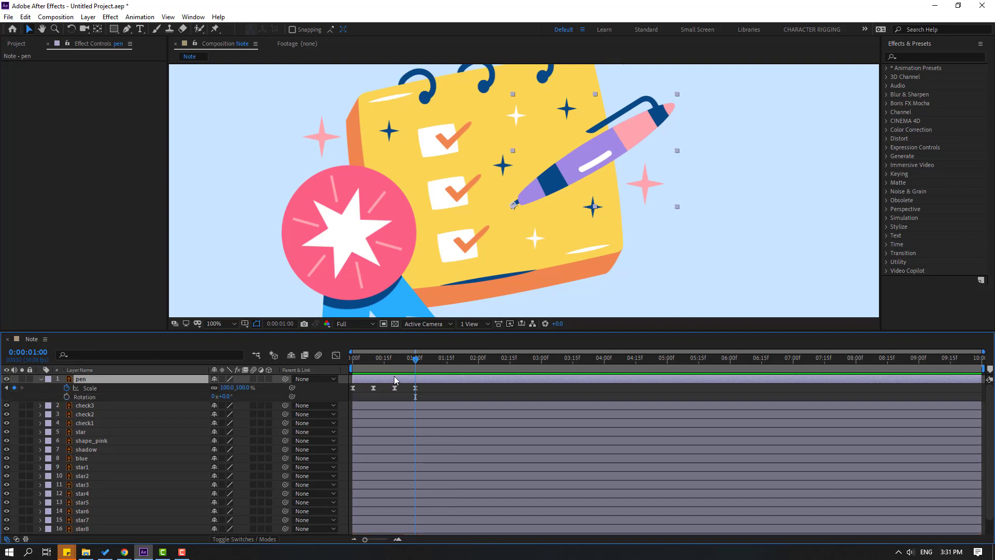
pyautogui.press('Home')
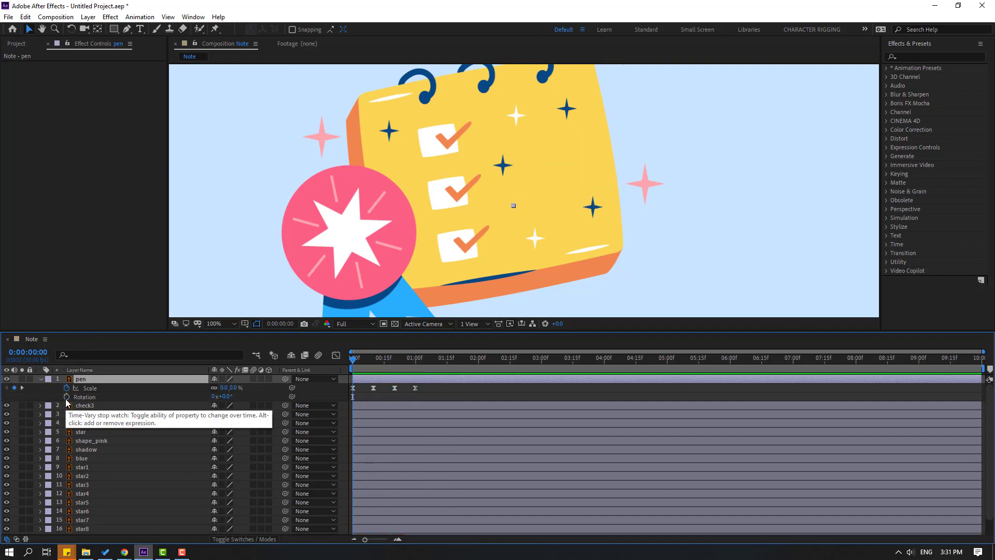
pyautogui.click(67, 397)
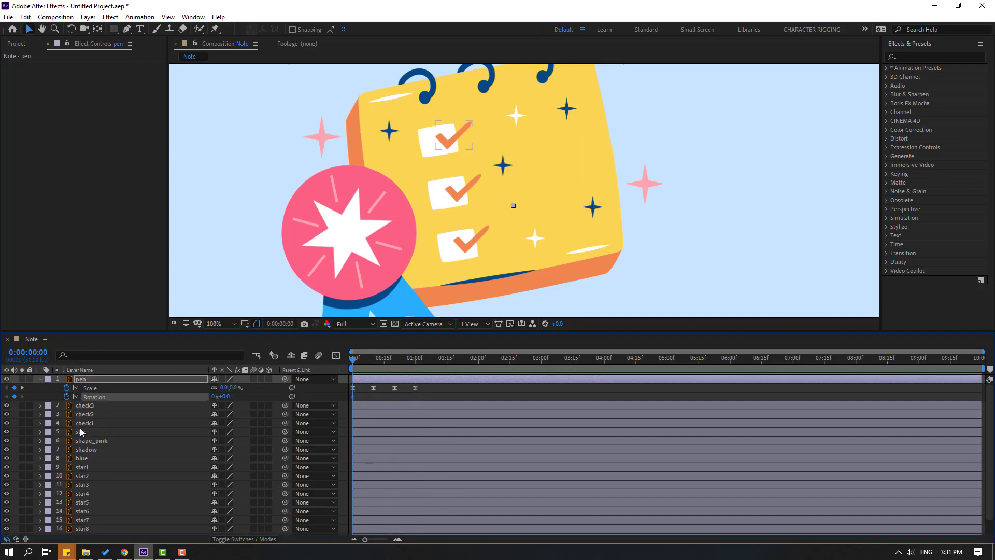
pyautogui.click(228, 397)
pyautogui.press('Return')
pyautogui.press('space')
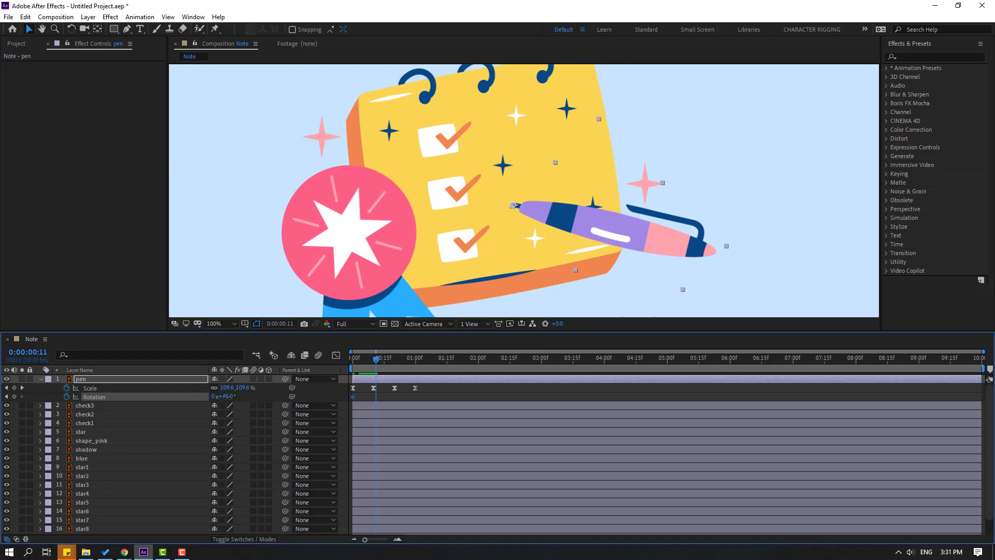
# Set the pen's rotation to -25° at frame 11.
pyautogui.click(227, 396)
pyautogui.write('-25')
pyautogui.press('Return')
# Add pen rotation keyframes of 10° at frame 20 and 0° at frame 29.
pyautogui.moveTo(376, 361); pyautogui.dragTo(394, 361)
pyautogui.click(228, 397)
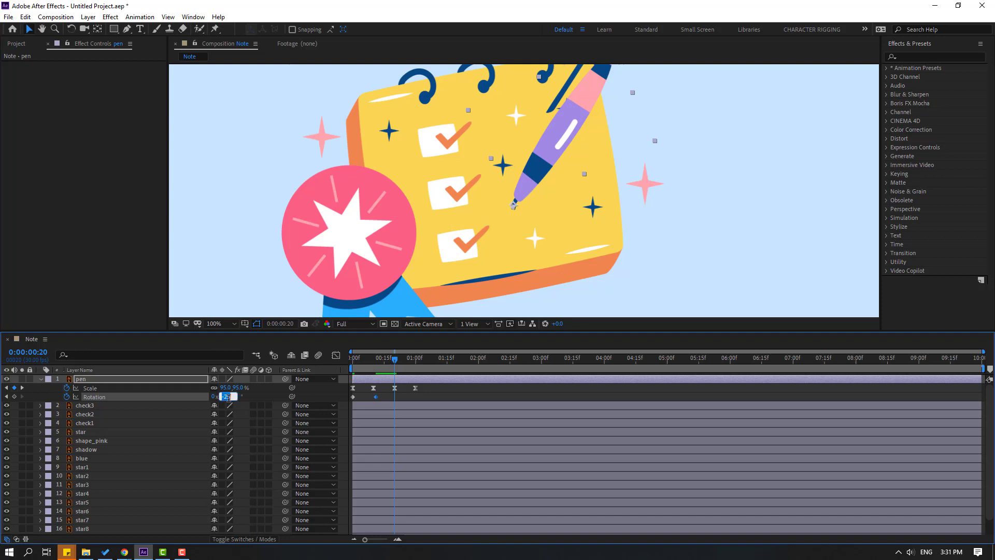
pyautogui.write('10')
pyautogui.press('Return')
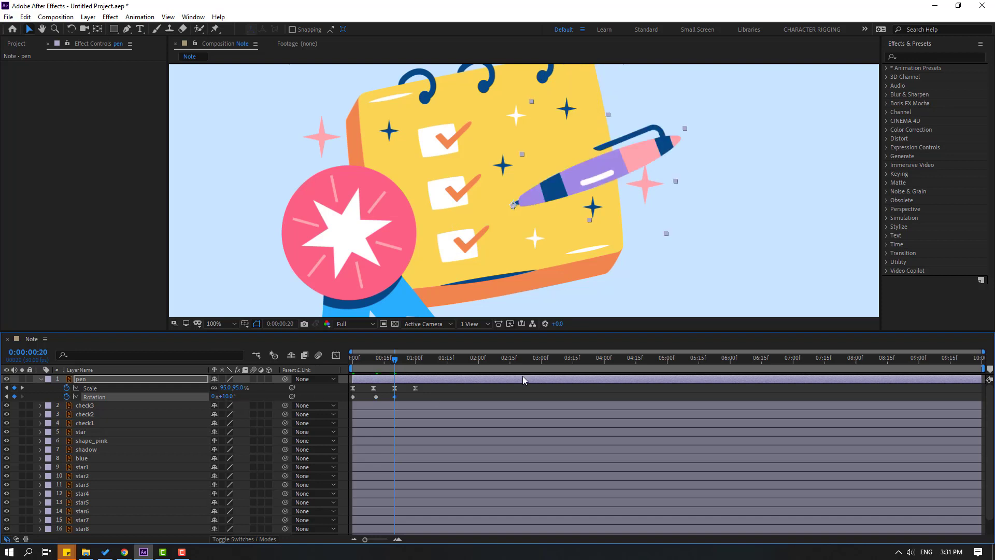
pyautogui.moveTo(401, 358); pyautogui.dragTo(414, 365)
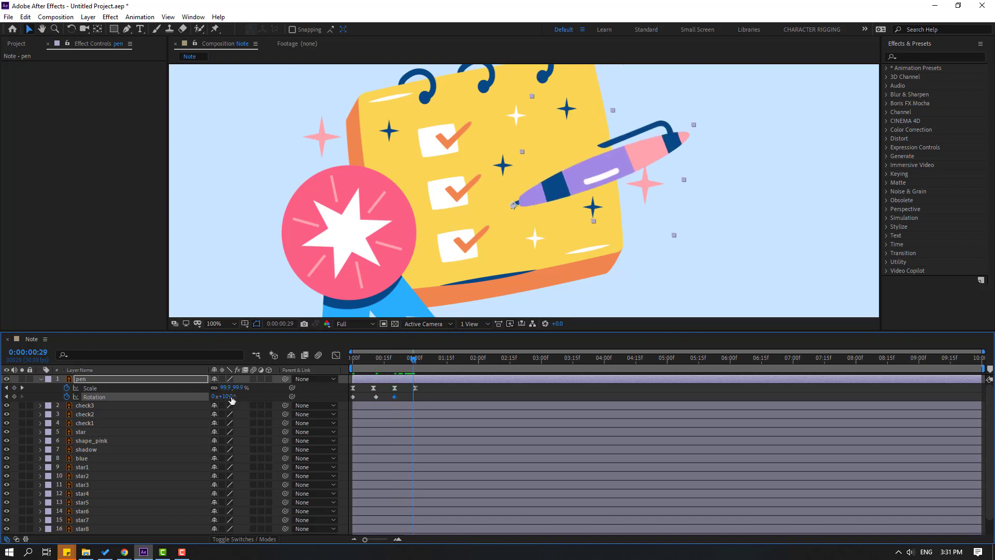
# Apply Easy Ease to all the pen's rotation keyframes and preview the animation in the whole composition.
pyautogui.rightClick(353, 398)
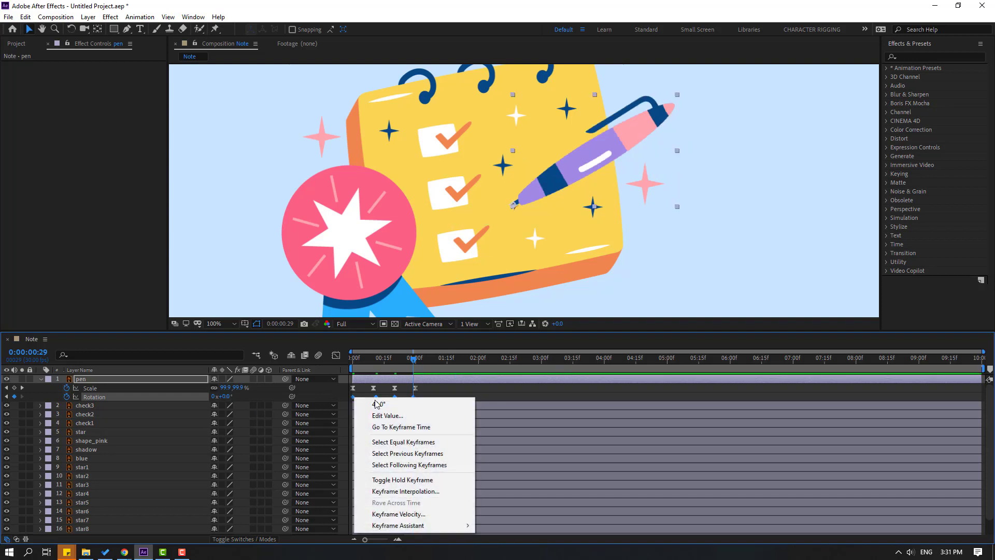
pyautogui.moveTo(409, 525)
pyautogui.click(508, 456)
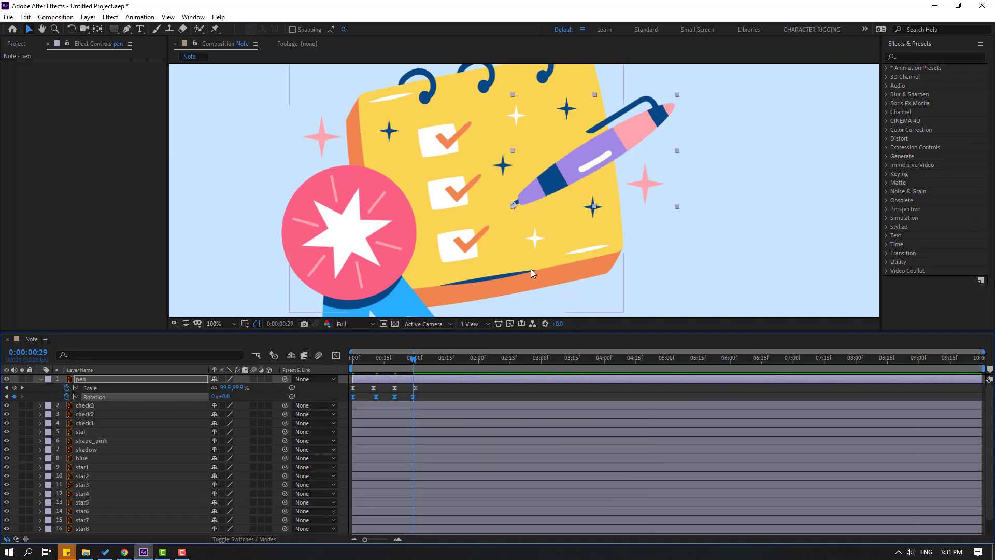
pyautogui.scroll(-1, 531, 269)
pyautogui.press('space')
pyautogui.press('space')
pyautogui.press('space')
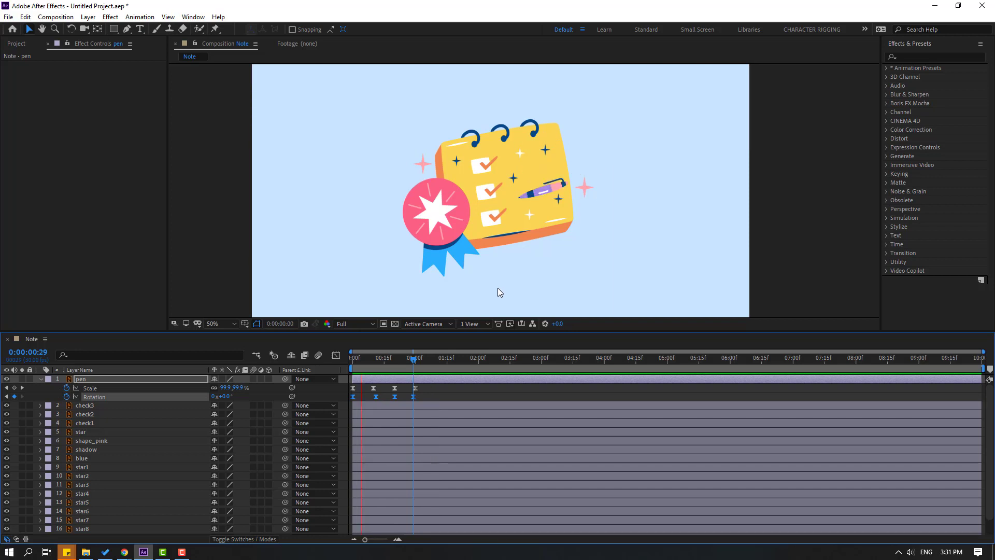
# Reveal the pen's position, move the pen horizontally off the notepad, and keyframe it at 1404.9, 525.3 on frame 0.
pyautogui.scroll(2, 499, 288)
pyautogui.click(406, 358)
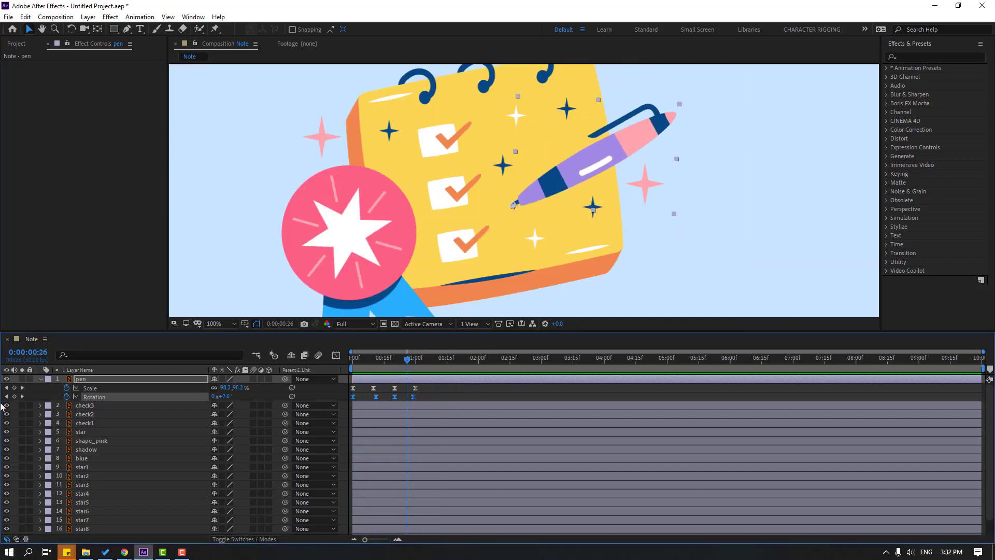
pyautogui.click(78, 381)
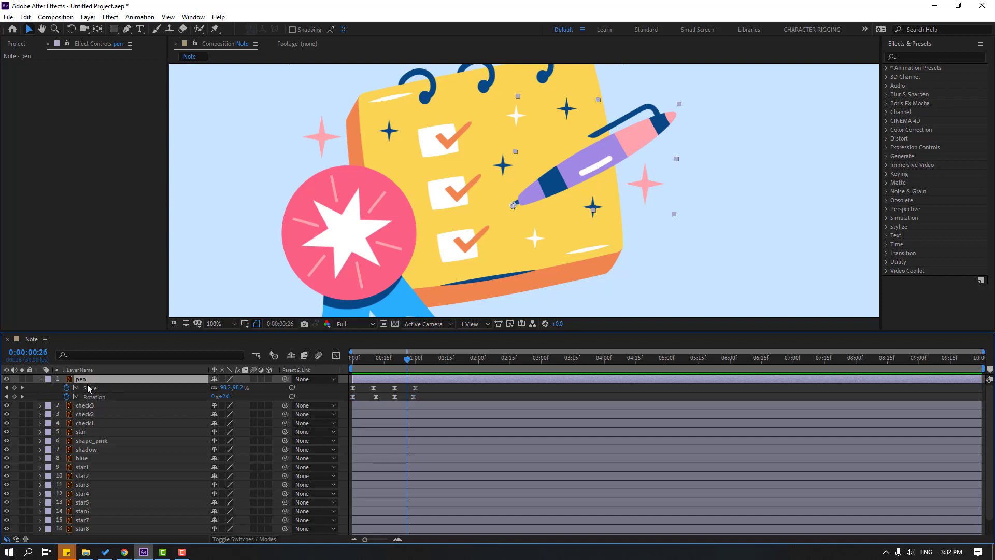
pyautogui.hotkey('shift', 'p')
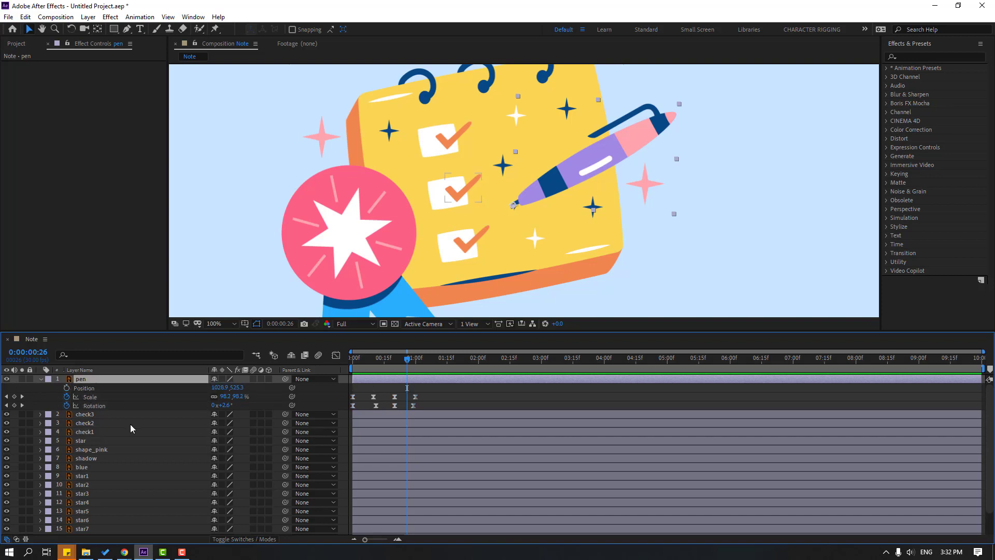
pyautogui.click(371, 385)
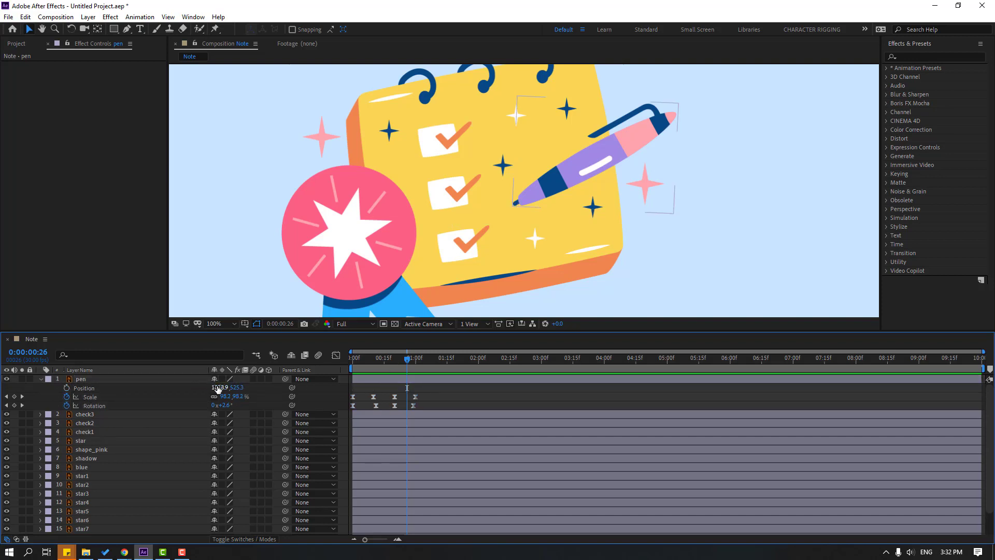
pyautogui.moveTo(218, 389); pyautogui.dragTo(412, 371)
pyautogui.scroll(-1, 748, 180)
pyautogui.moveTo(651, 181); pyautogui.dragTo(622, 193)
pyautogui.moveTo(387, 359); pyautogui.dragTo(352, 358)
pyautogui.press('space')
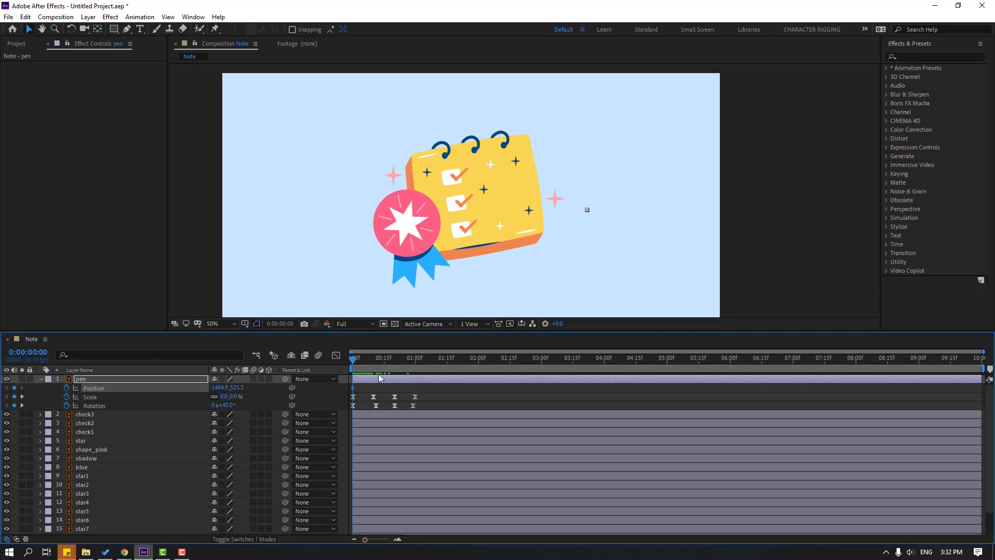
# Move the pen tip to the first check mark at frame 25, position about 900.9, 420.3, and preview the movement.
pyautogui.moveTo(224, 387); pyautogui.dragTo(323, 395)
pyautogui.scroll(2, 457, 228)
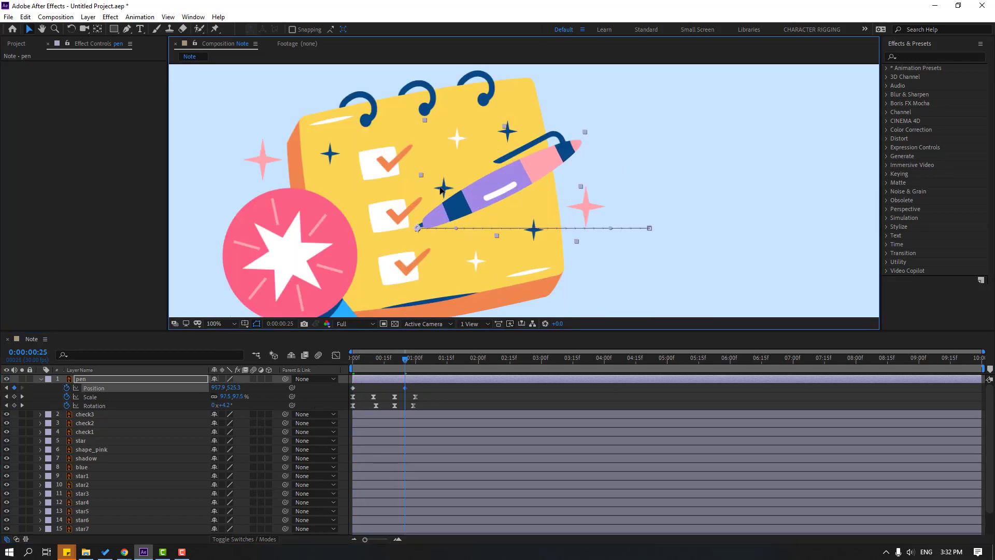
pyautogui.moveTo(448, 205); pyautogui.dragTo(419, 151)
pyautogui.scroll(-2, 466, 259)
pyautogui.press('space')
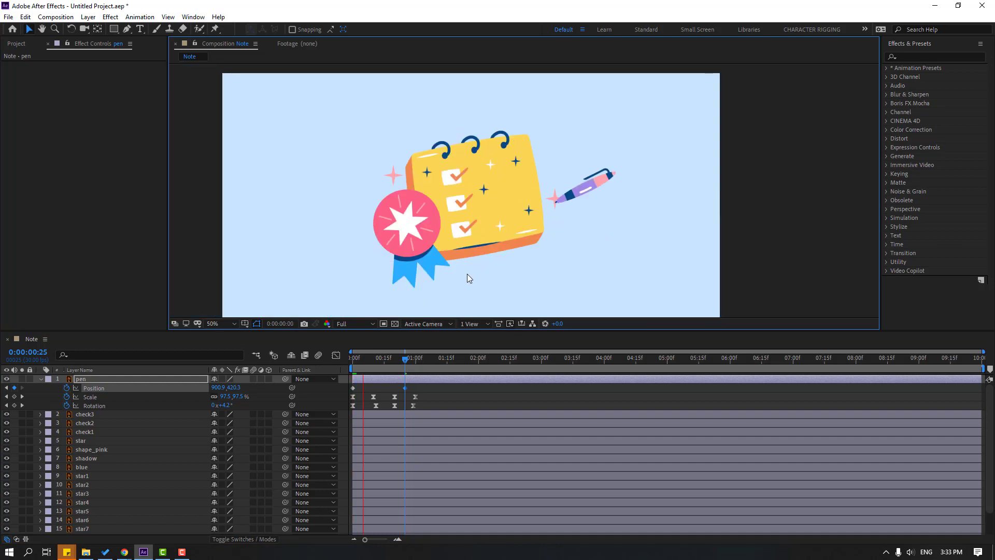
pyautogui.press('space')
# Apply Easy Ease to both of the pen's position keyframes.
pyautogui.moveTo(410, 386); pyautogui.dragTo(353, 389)
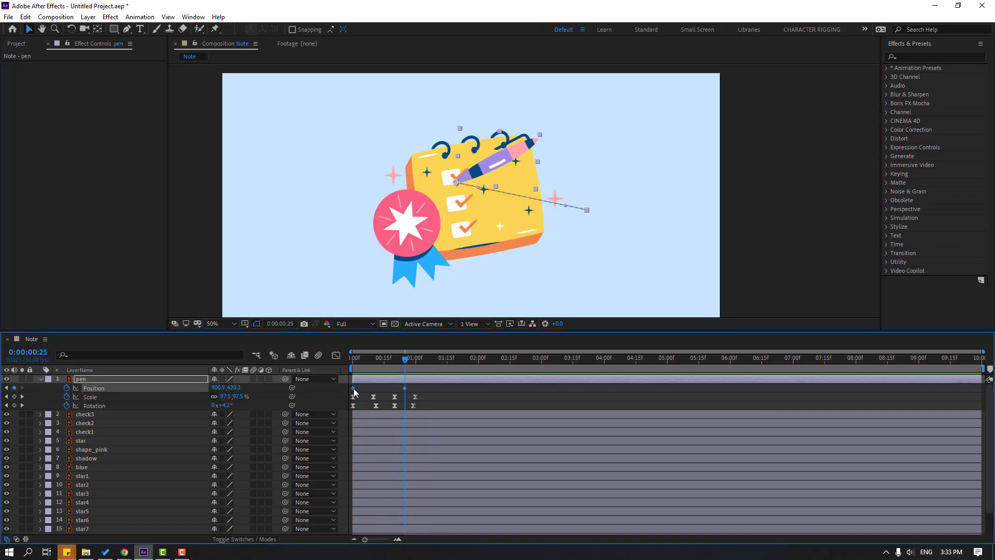
pyautogui.rightClick(354, 389)
pyautogui.moveTo(450, 519)
pyautogui.click(506, 448)
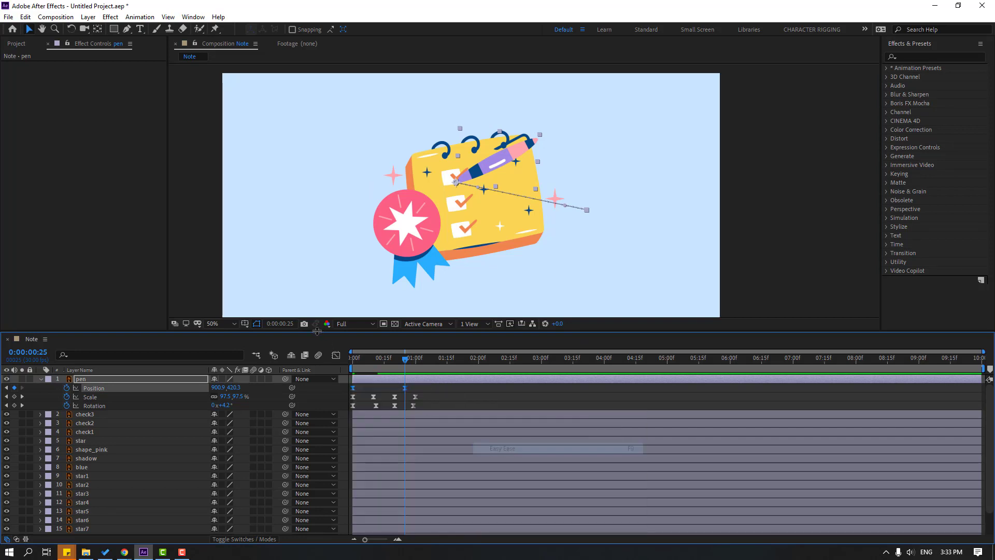
# Show the pen position's speed graph and lengthen the first keyframe's outgoing handle so the speed peaks near the end.
pyautogui.click(336, 355)
pyautogui.click(369, 509)
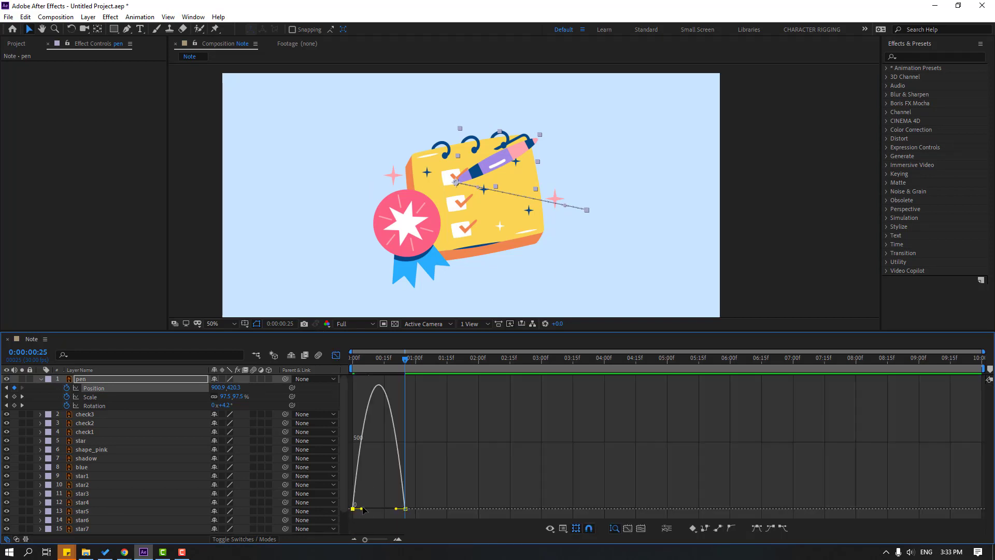
pyautogui.moveTo(364, 510); pyautogui.dragTo(375, 510)
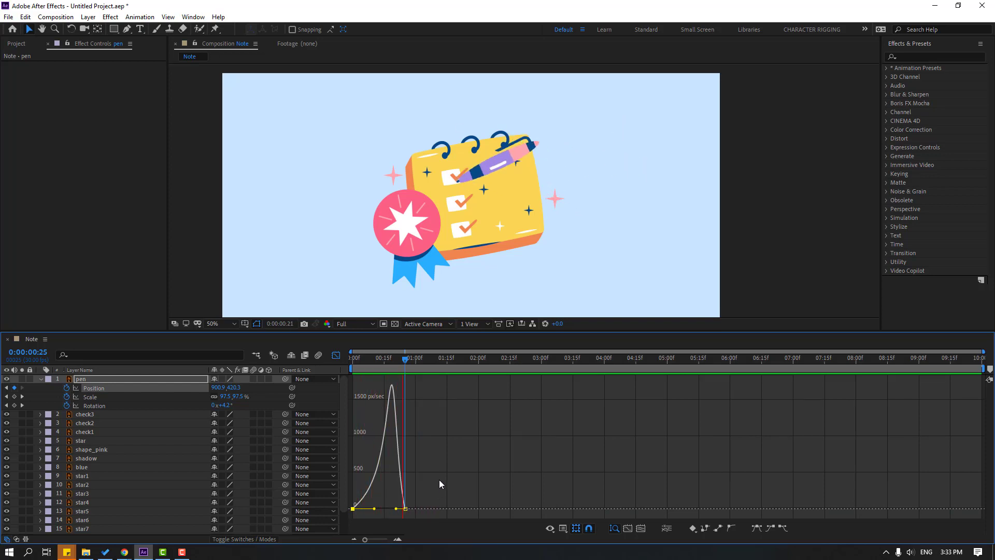
# Leave the graph view for the keyframe timeline and solo the check1 layer for a close-up view.
pyautogui.click(335, 357)
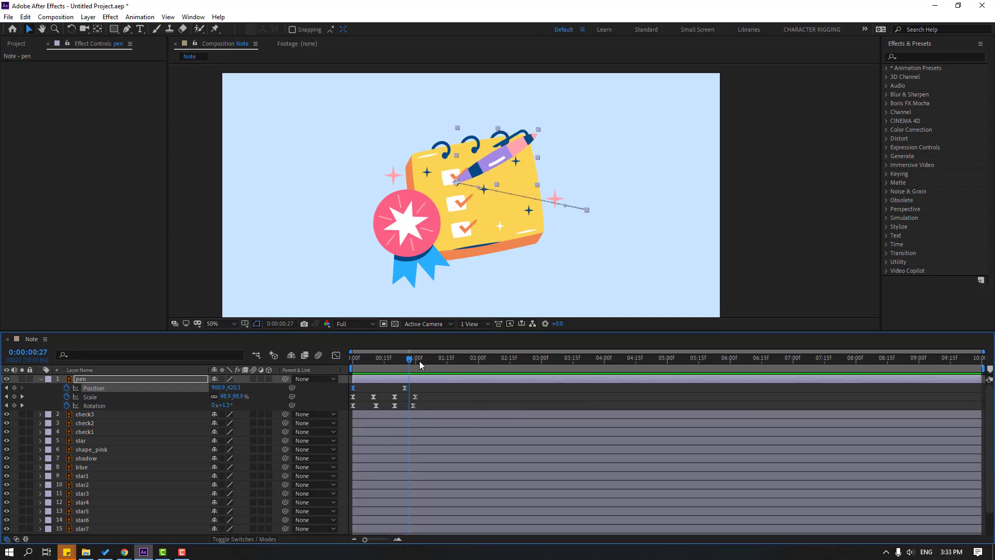
pyautogui.click(420, 365)
pyautogui.press('F2')
pyautogui.click(89, 418)
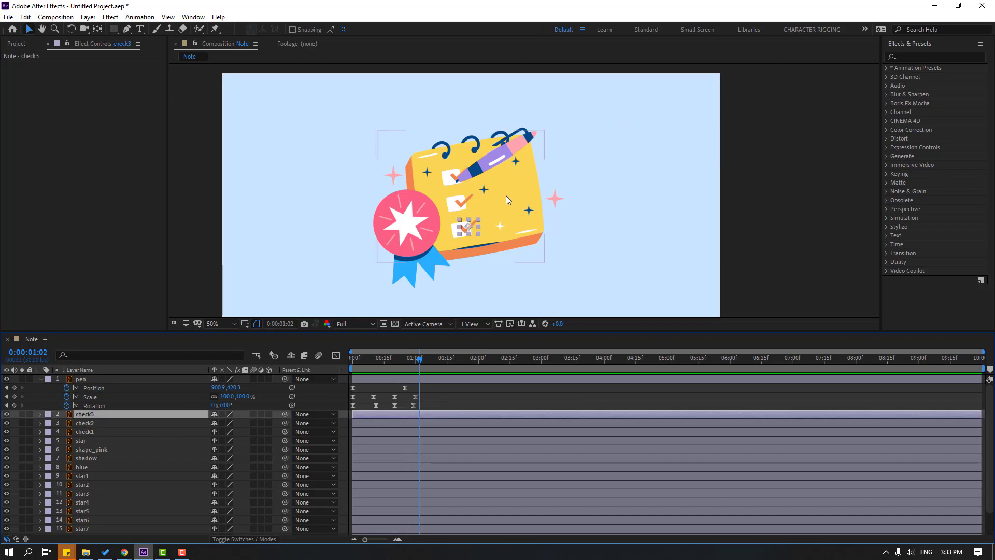
pyautogui.scroll(4, 506, 195)
pyautogui.click(88, 433)
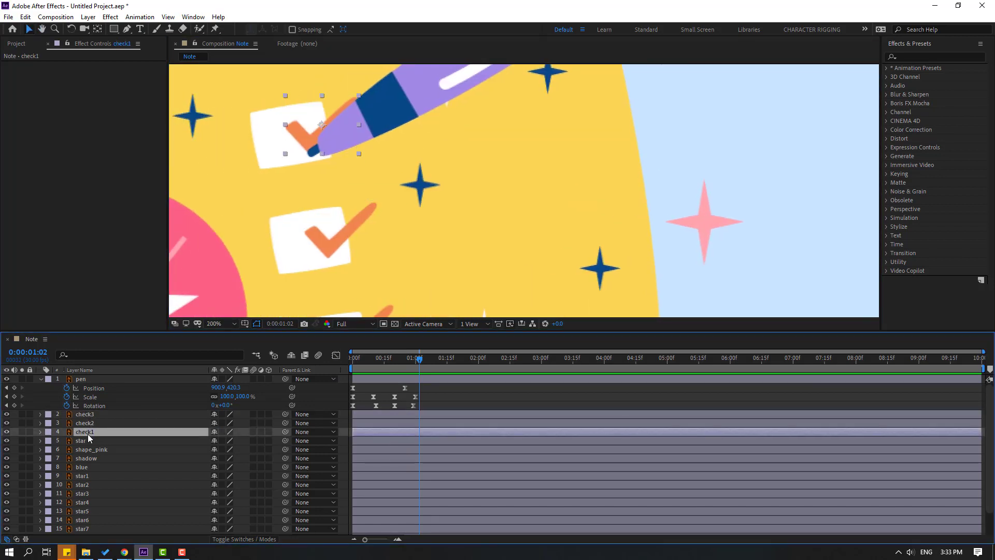
pyautogui.click(22, 432)
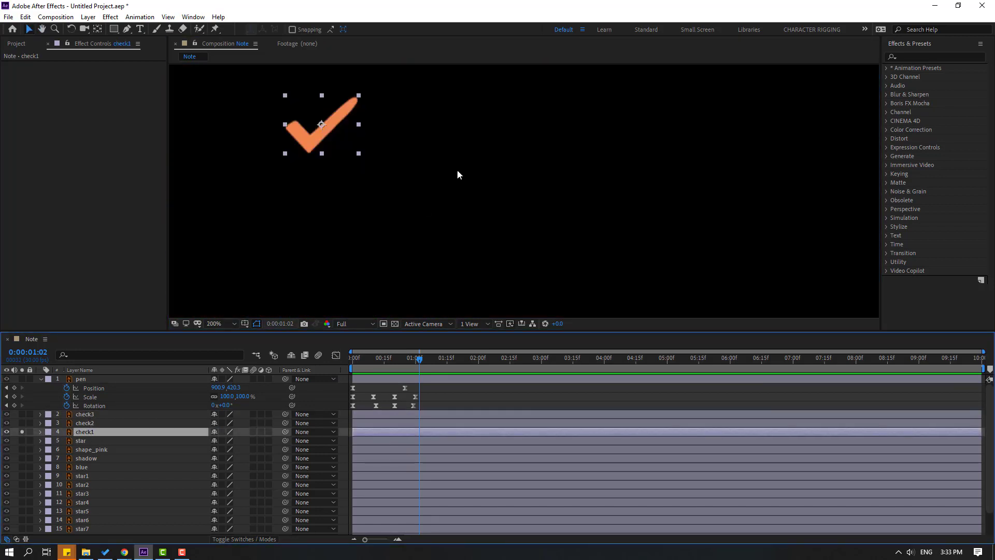
# Draw an open three-point mask path along the middle of the check1 mark, from its short end to its long tip.
pyautogui.moveTo(317, 128); pyautogui.dragTo(364, 156)
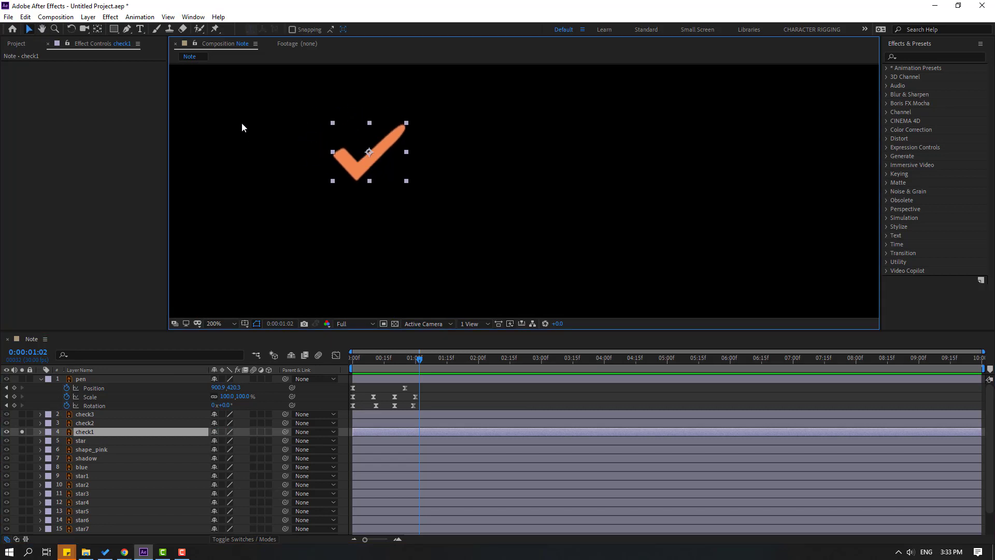
pyautogui.click(126, 29)
pyautogui.click(339, 151)
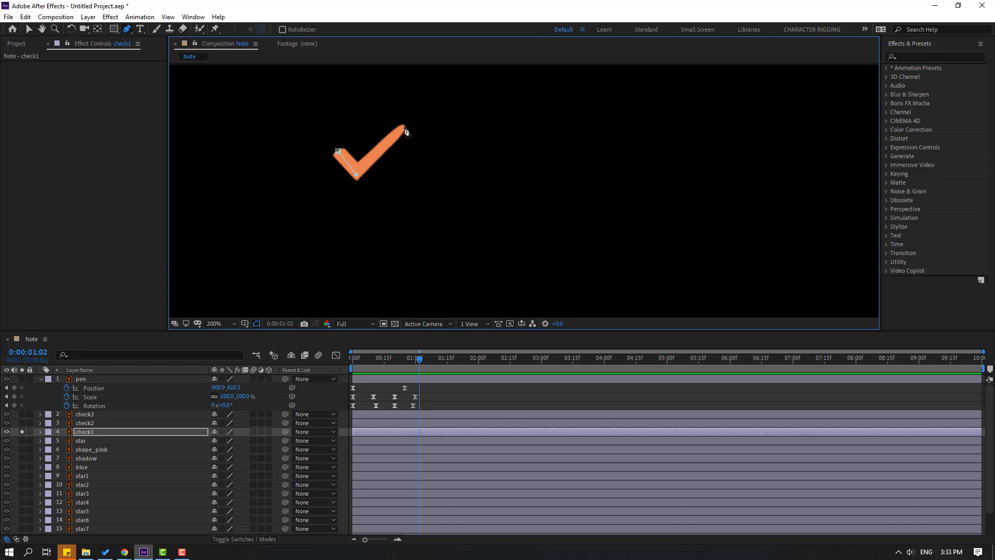
pyautogui.click(28, 28)
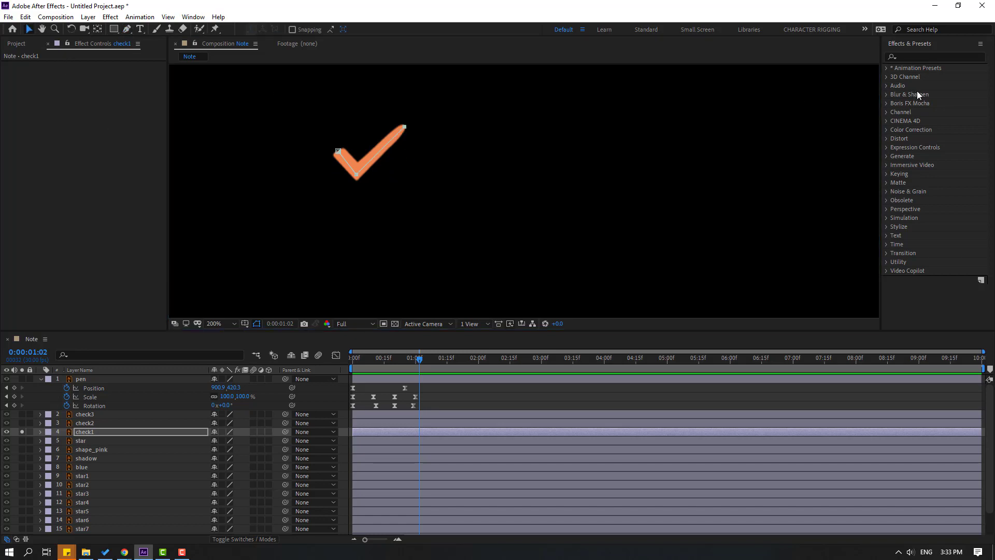
# Find the Stroke effect under Generate and apply it to the check1 layer.
pyautogui.click(908, 57)
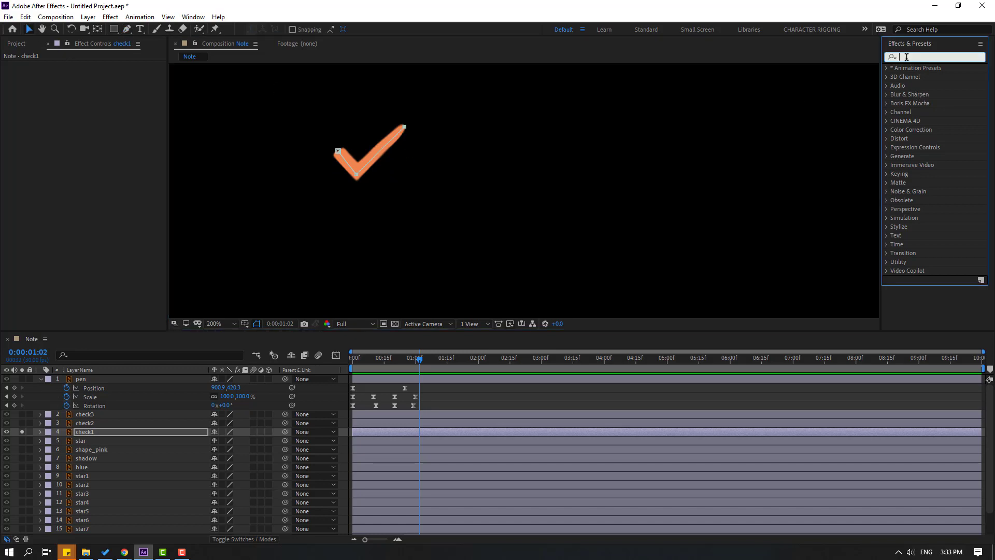
pyautogui.write('stroke')
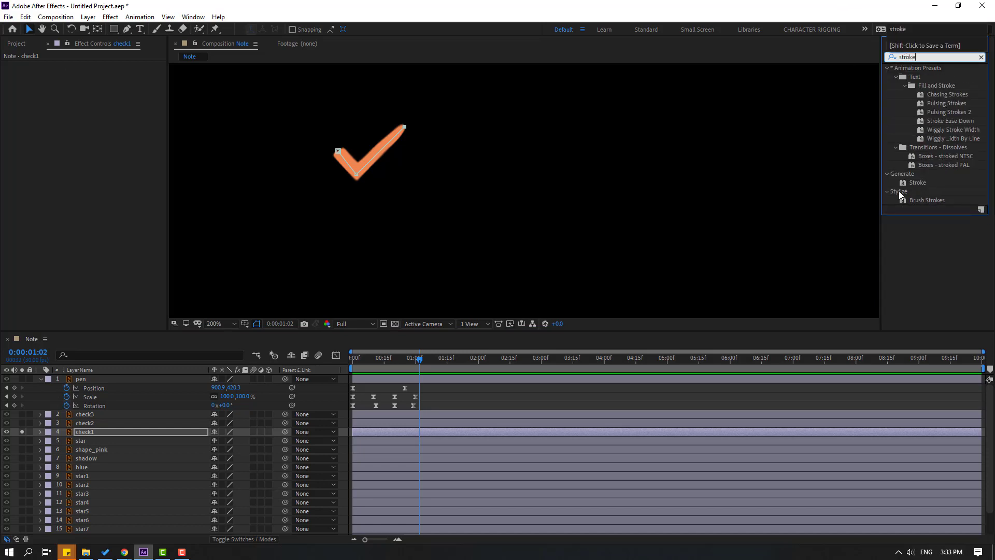
pyautogui.moveTo(918, 183)
pyautogui.mouseDown()
pyautogui.moveTo(259, 356)
pyautogui.moveTo(108, 434)
pyautogui.moveTo(91, 430)
pyautogui.mouseUp()
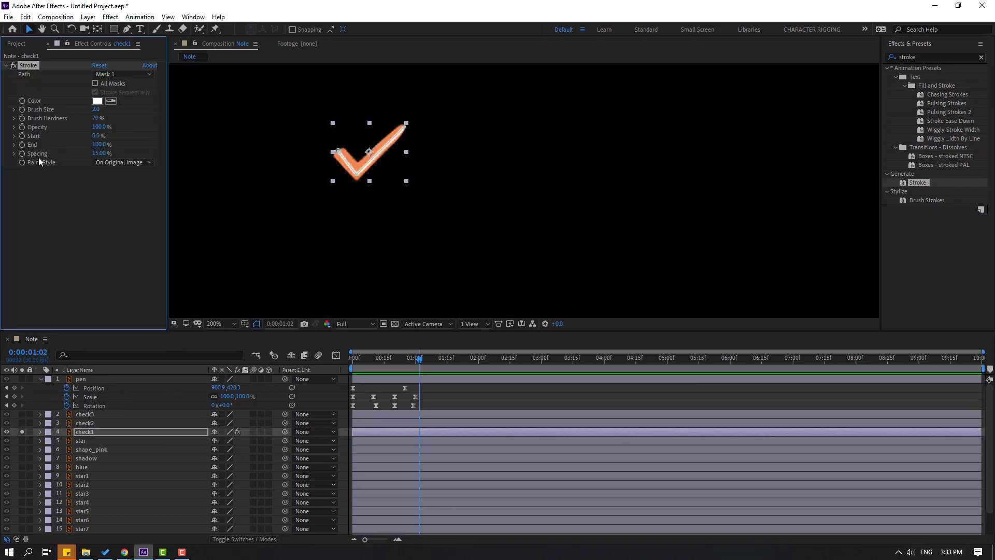
# Set the Stroke effect's Paint Style to Reveal Original Image and its Brush Size to 9.9.
pyautogui.click(103, 163)
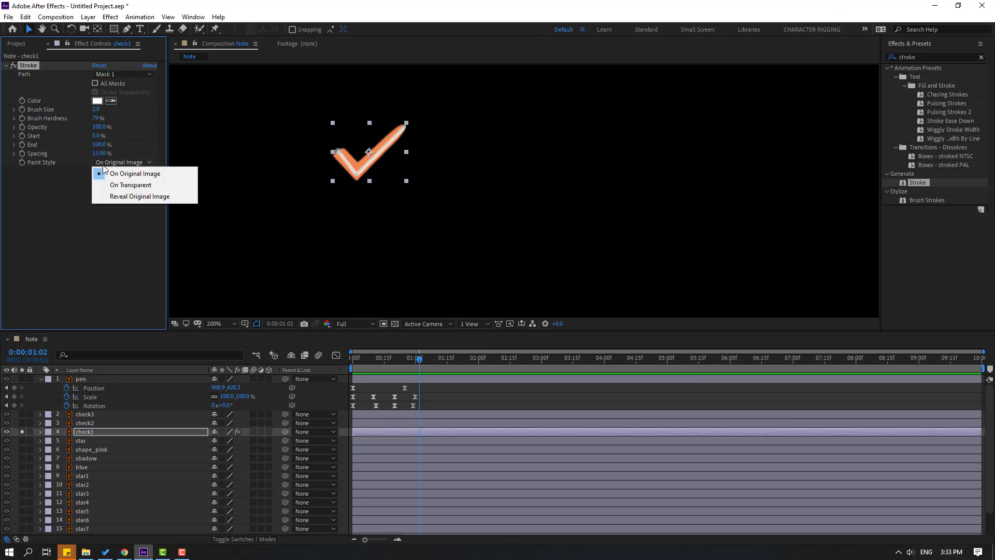
pyautogui.click(149, 197)
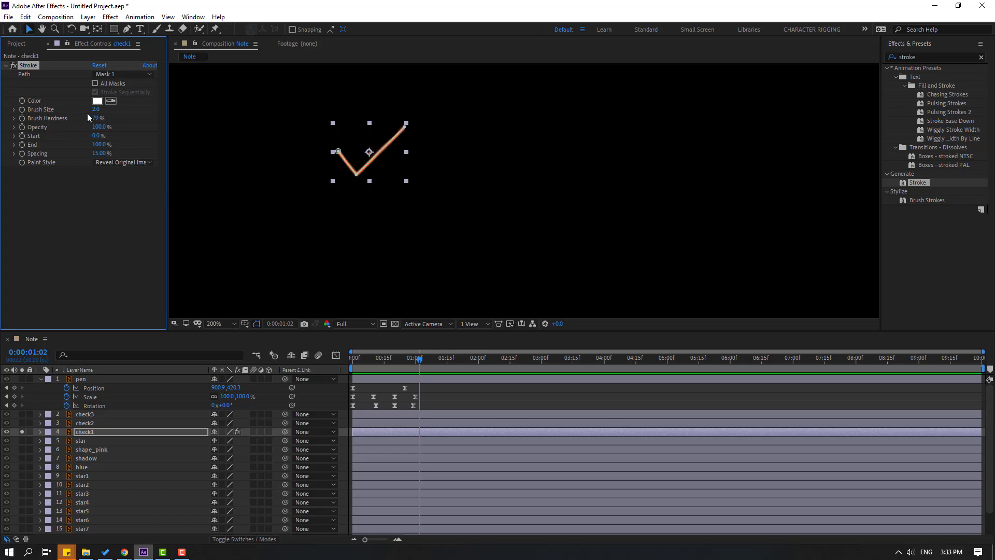
pyautogui.moveTo(95, 110); pyautogui.dragTo(131, 108)
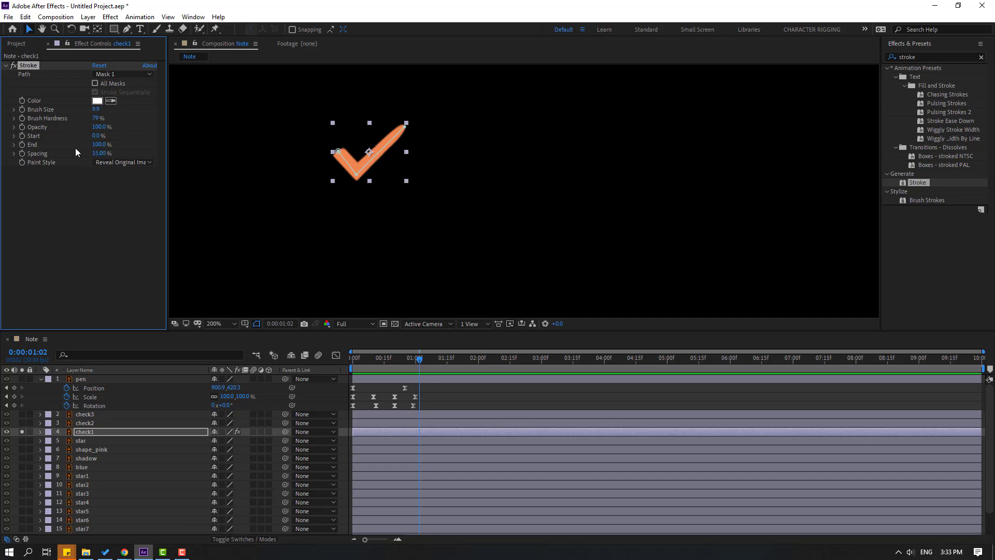
# Keyframe the Stroke's End from 0% at frame 0 to 100% at frame 10, and reveal check1's keyframes.
pyautogui.moveTo(100, 148); pyautogui.dragTo(51, 147)
pyautogui.click(421, 365)
pyautogui.press('Home')
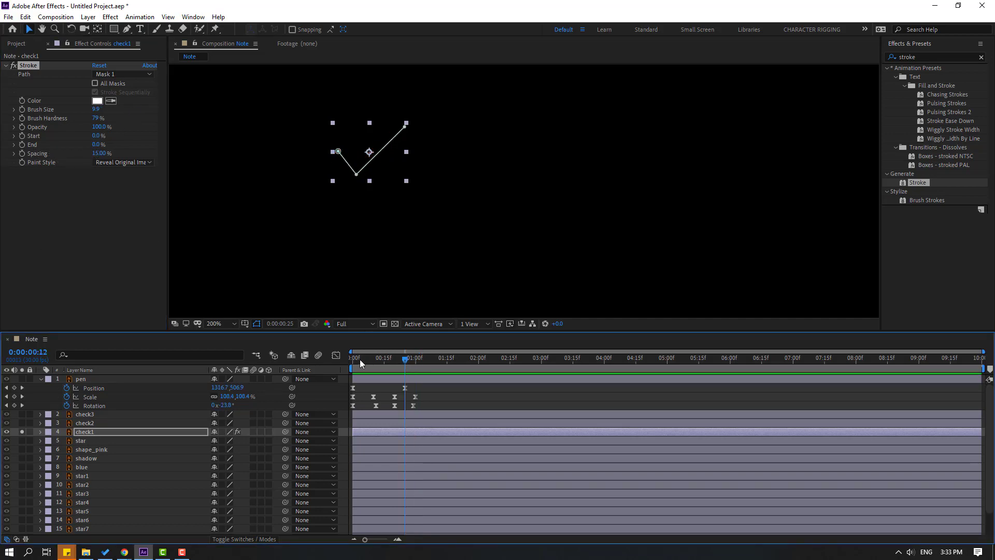
pyautogui.click(22, 144)
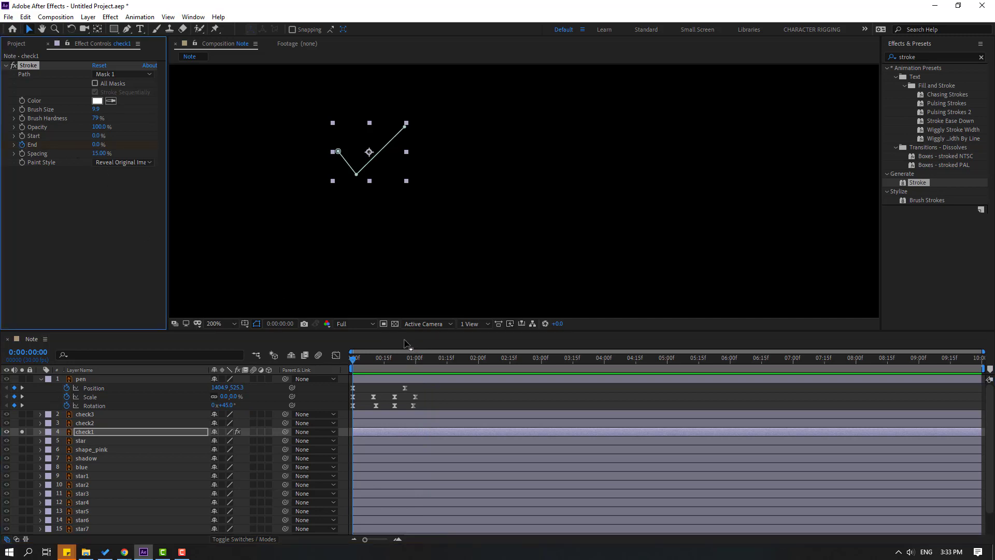
pyautogui.click(374, 367)
pyautogui.write('100')
pyautogui.press('Return')
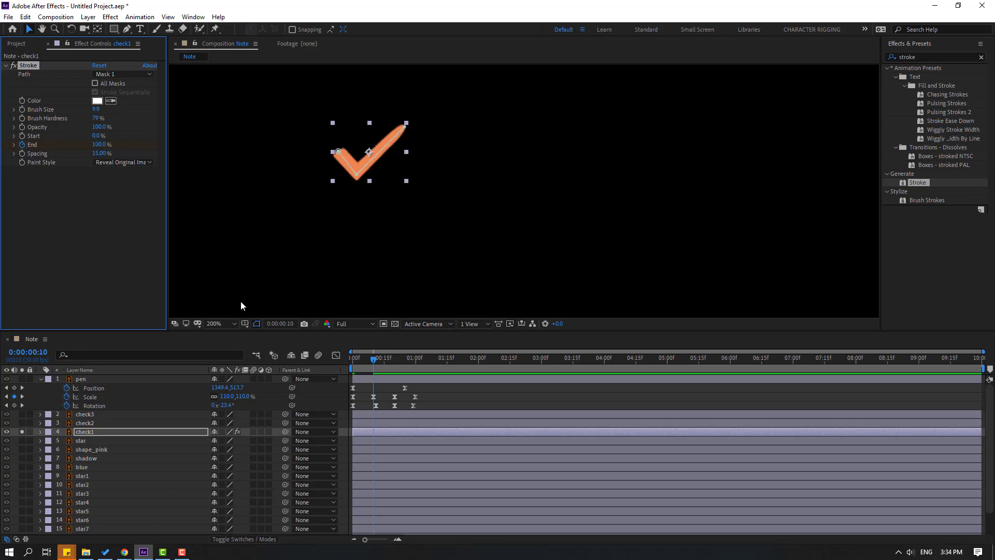
pyautogui.press('u')
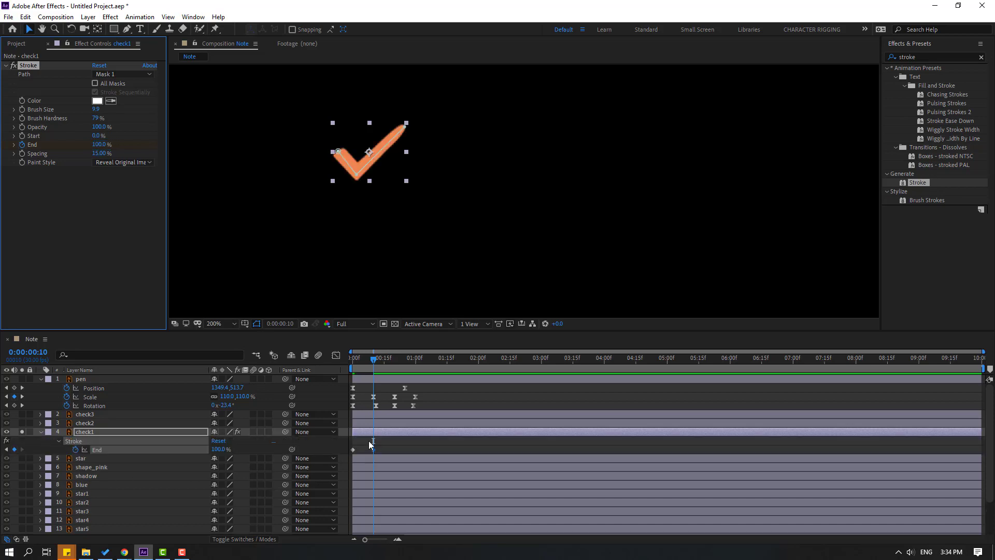
# Preview the check mark drawing on, set the Stroke's Brush Hardness to 100%, and replay the animation.
pyautogui.click(397, 444)
pyautogui.press('space')
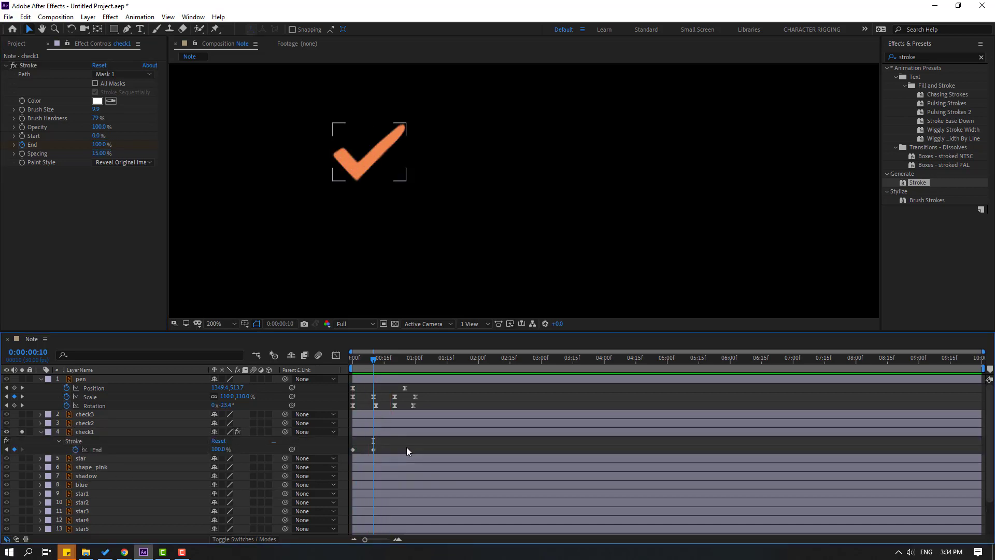
pyautogui.press('space')
pyautogui.press('space')
pyautogui.press('space')
pyautogui.click(95, 118)
pyautogui.write('100')
pyautogui.press('Return')
pyautogui.press('space')
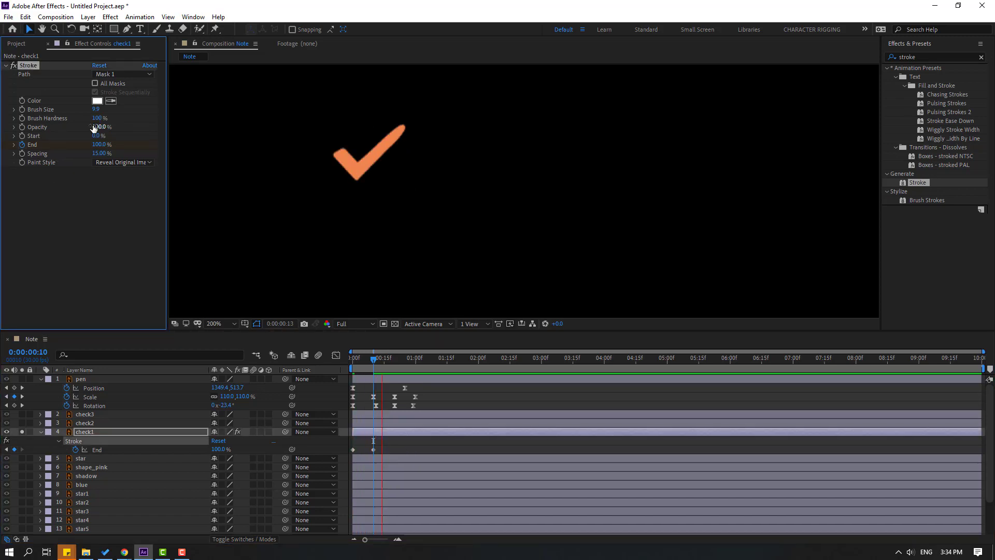
pyautogui.press('space')
# Move the second Stroke End keyframe to frame 15 and apply Easy Ease to both End keyframes.
pyautogui.moveTo(373, 450); pyautogui.dragTo(384, 450)
pyautogui.moveTo(393, 447); pyautogui.dragTo(345, 454)
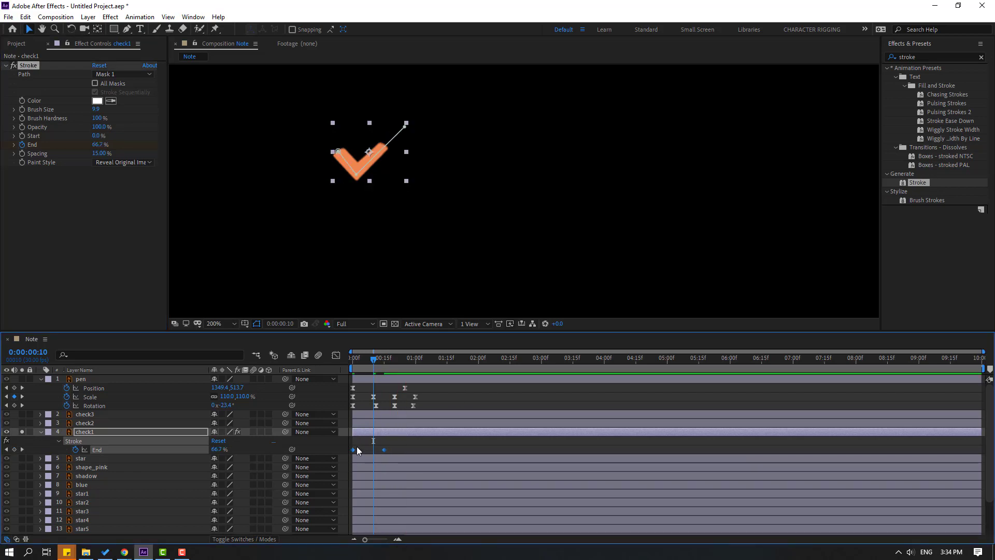
pyautogui.rightClick(354, 449)
pyautogui.rightClick(354, 449)
pyautogui.moveTo(440, 443)
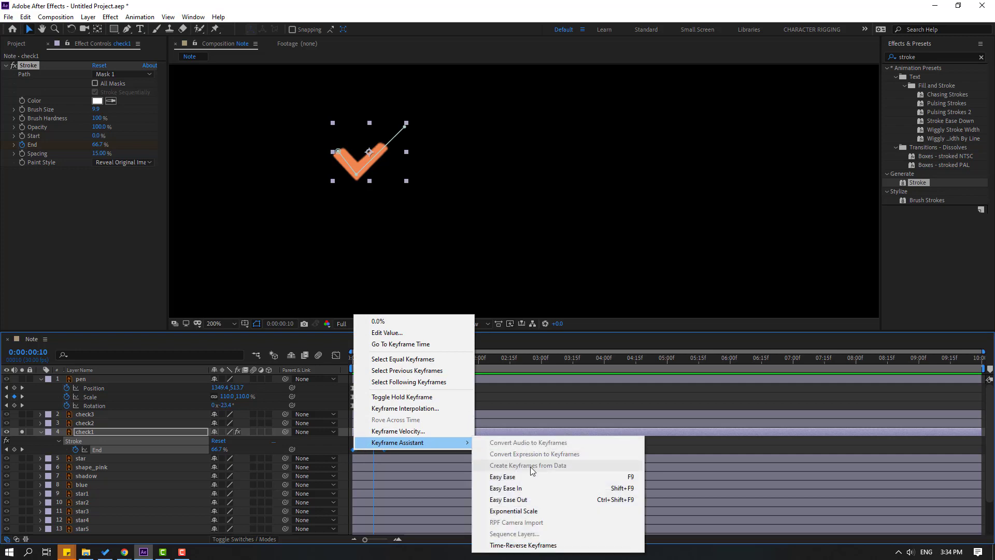
pyautogui.click(523, 477)
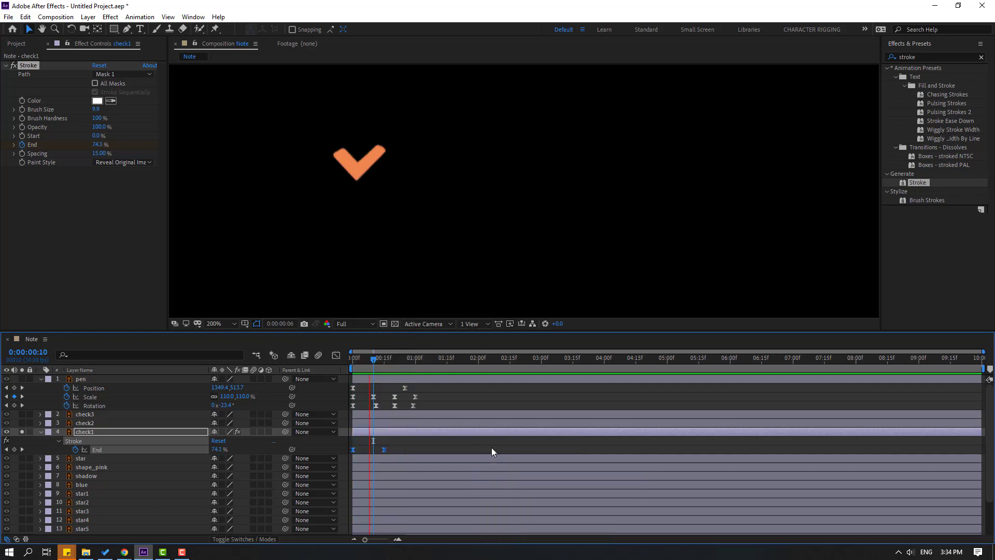
# Unsolo check1, shift its layer to start at frame 27, and scrub through the pen's arrival.
pyautogui.click(21, 434)
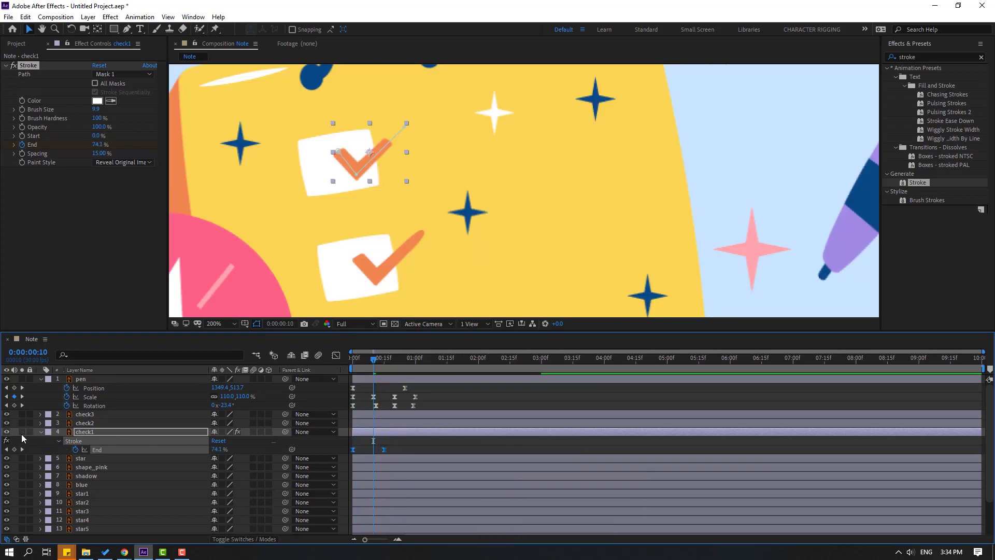
pyautogui.moveTo(374, 360); pyautogui.dragTo(397, 360)
pyautogui.moveTo(391, 358); pyautogui.dragTo(386, 357)
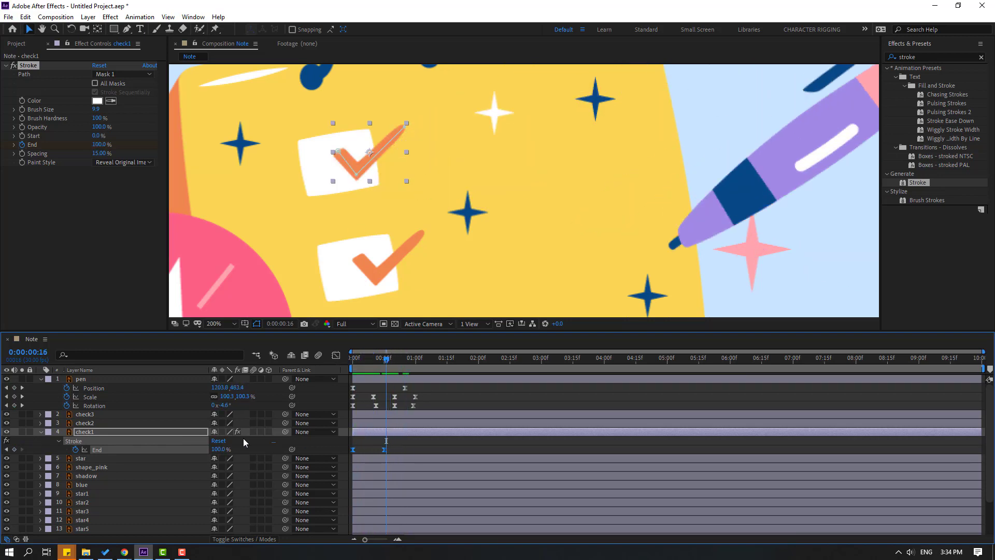
pyautogui.moveTo(387, 428); pyautogui.dragTo(428, 439)
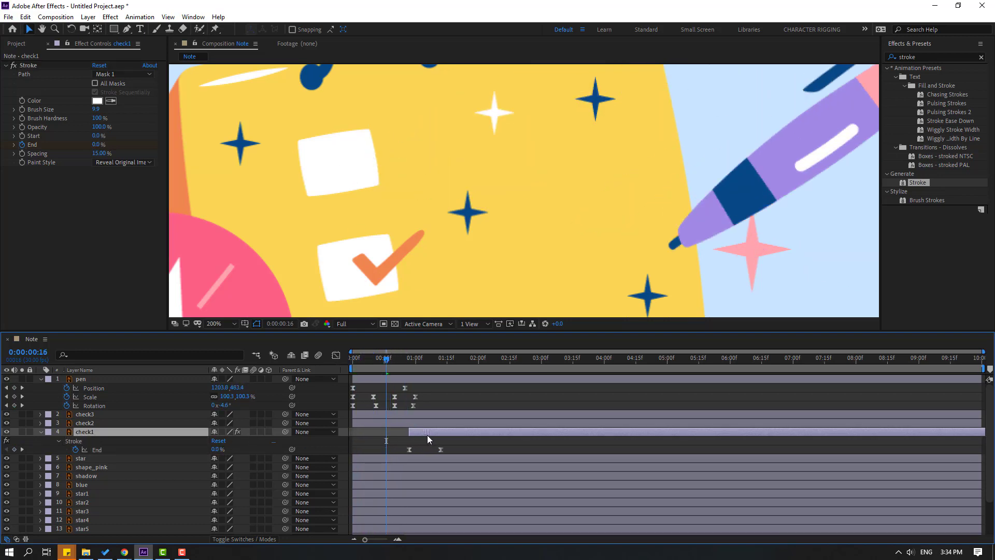
pyautogui.moveTo(390, 361); pyautogui.dragTo(433, 369)
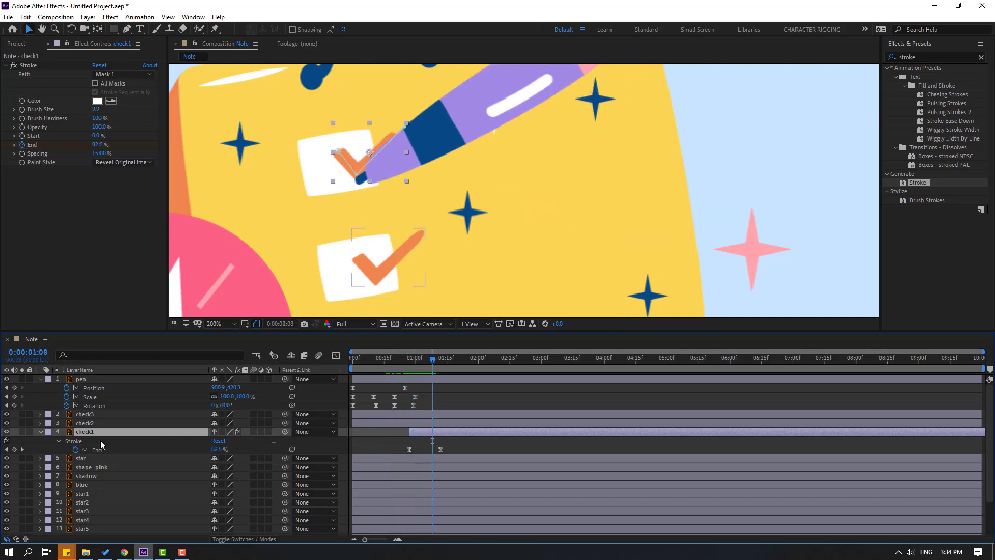
# Delete the check2 and check3 layers and preview the first check mark's timing against the pen.
pyautogui.click(91, 422)
pyautogui.keyDown('shift'); pyautogui.click(92, 417); pyautogui.keyUp('shift')
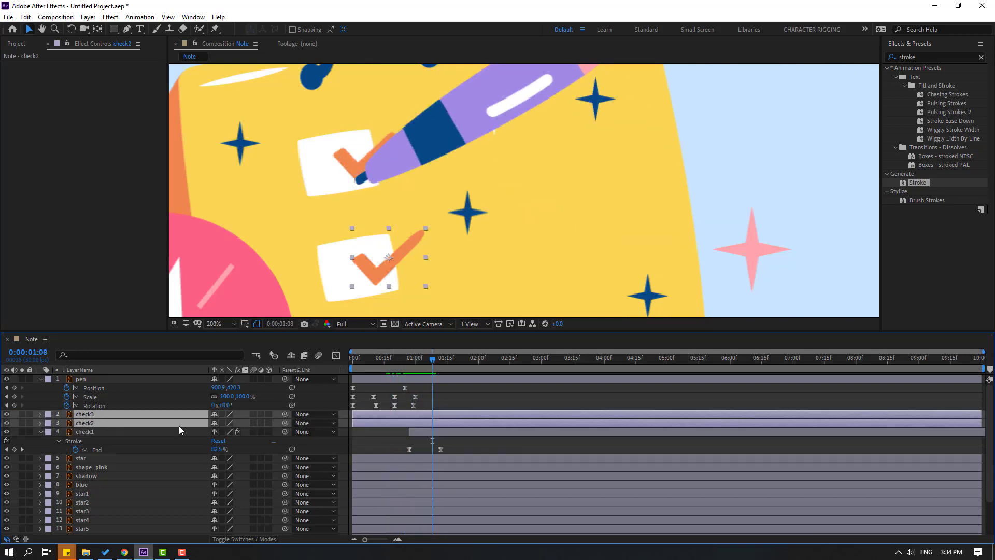
pyautogui.press('Delete')
pyautogui.moveTo(394, 360); pyautogui.dragTo(427, 364)
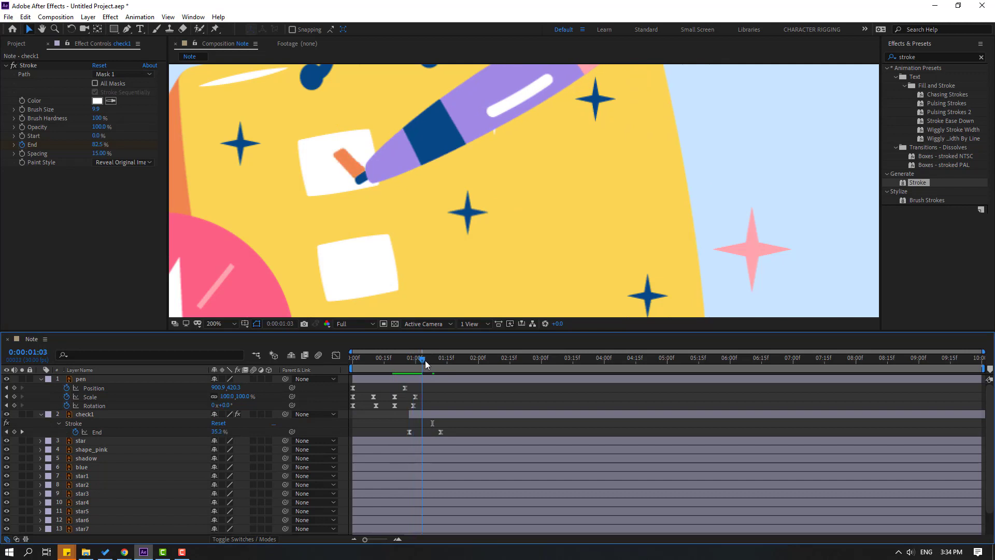
pyautogui.press('space')
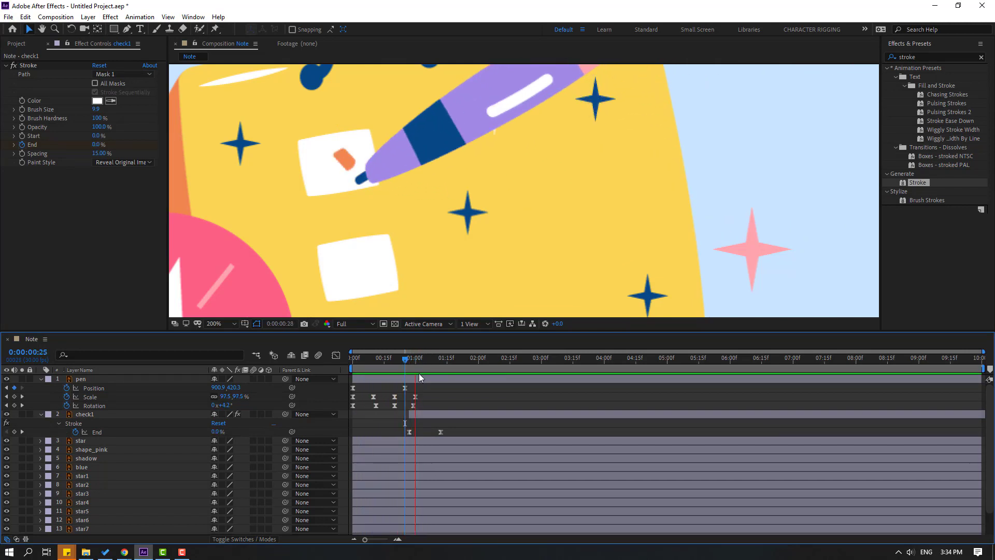
# Move the pen's last Position keyframe to frame 28.
pyautogui.moveTo(409, 357); pyautogui.dragTo(414, 358)
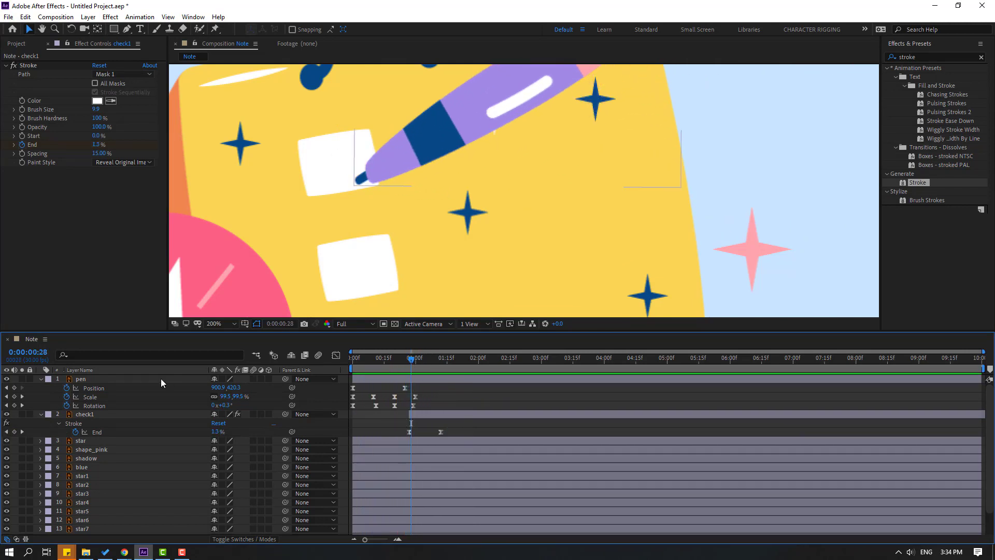
pyautogui.click(91, 378)
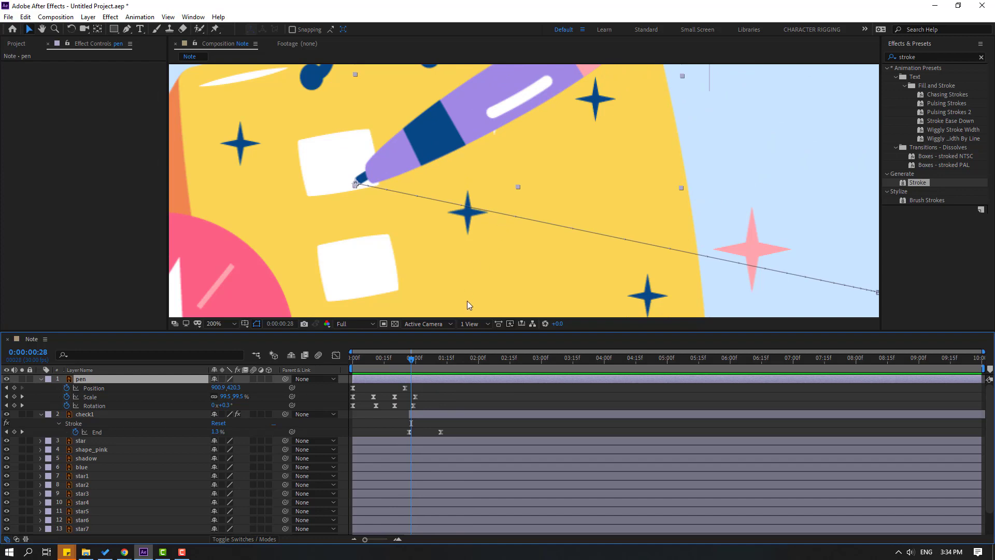
pyautogui.moveTo(410, 361)
pyautogui.mouseDown()
pyautogui.moveTo(409, 388)
pyautogui.moveTo(414, 363)
pyautogui.mouseUp()
pyautogui.click(404, 388)
pyautogui.click(412, 360)
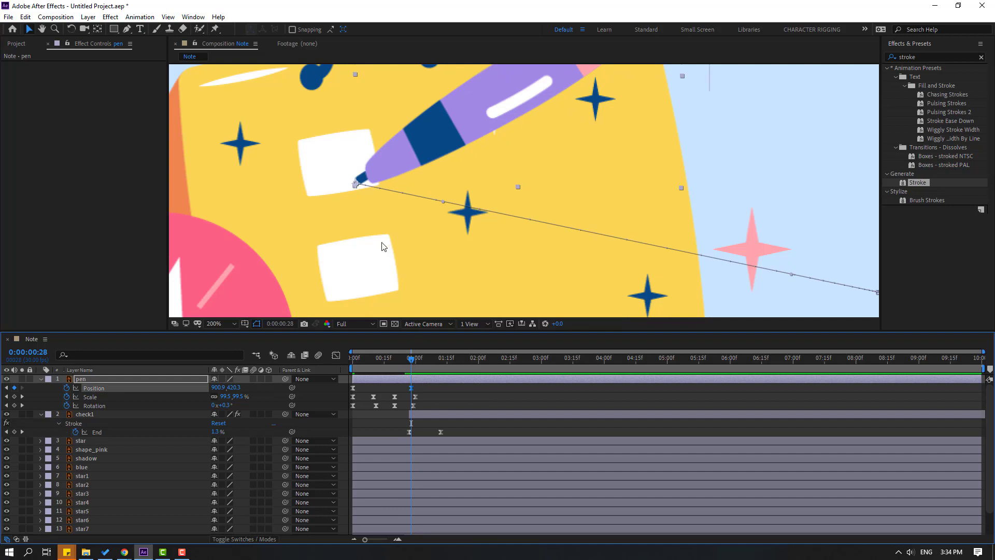
# Shift the check1 layer earlier to start at frame 24, and select the pen layer.
pyautogui.scroll(3, 383, 246)
pyautogui.scroll(-1, 344, 185)
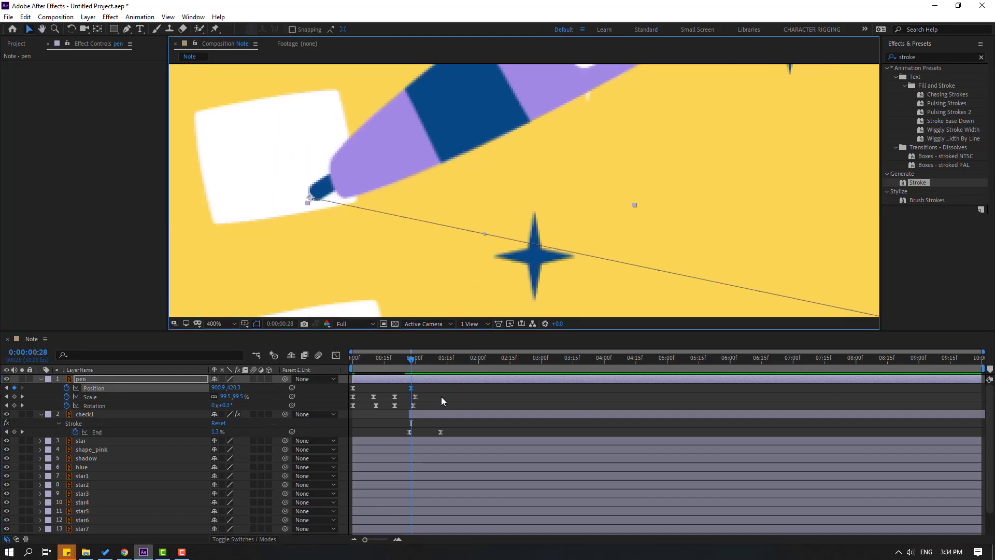
pyautogui.click(416, 417)
pyautogui.moveTo(416, 418); pyautogui.dragTo(409, 418)
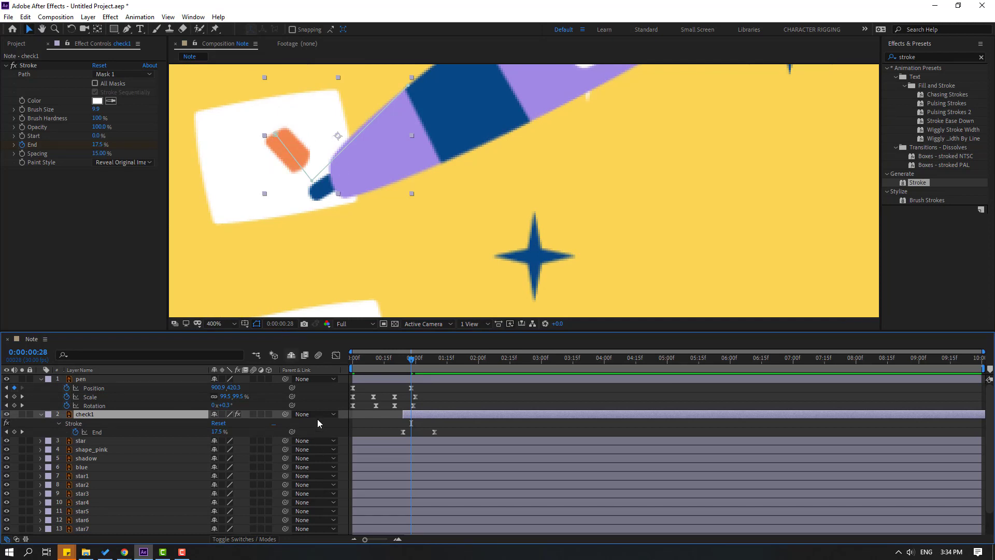
pyautogui.click(83, 379)
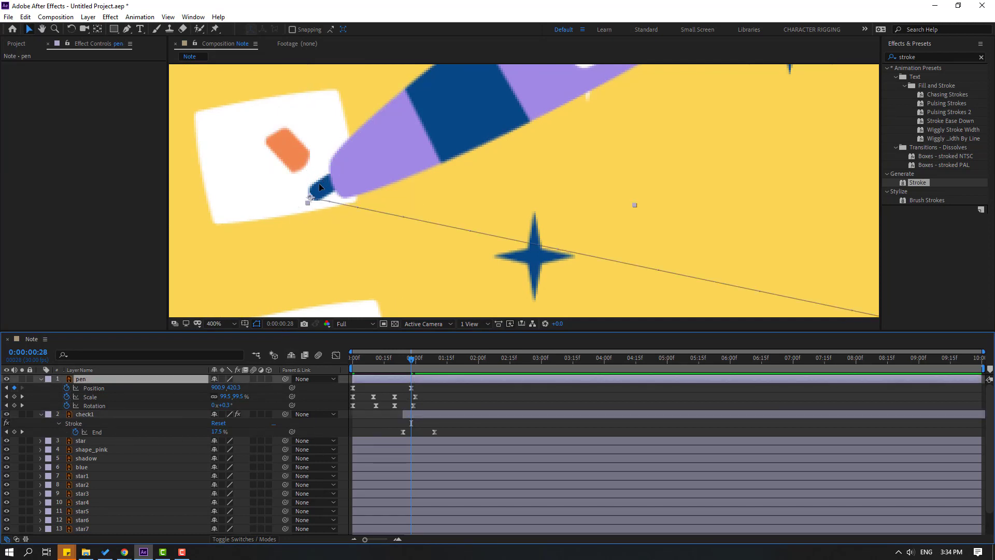
# Place the pen tip on the first check mark's starting end and shift the check1 layer to start at frame 28.
pyautogui.moveTo(319, 183); pyautogui.dragTo(287, 126)
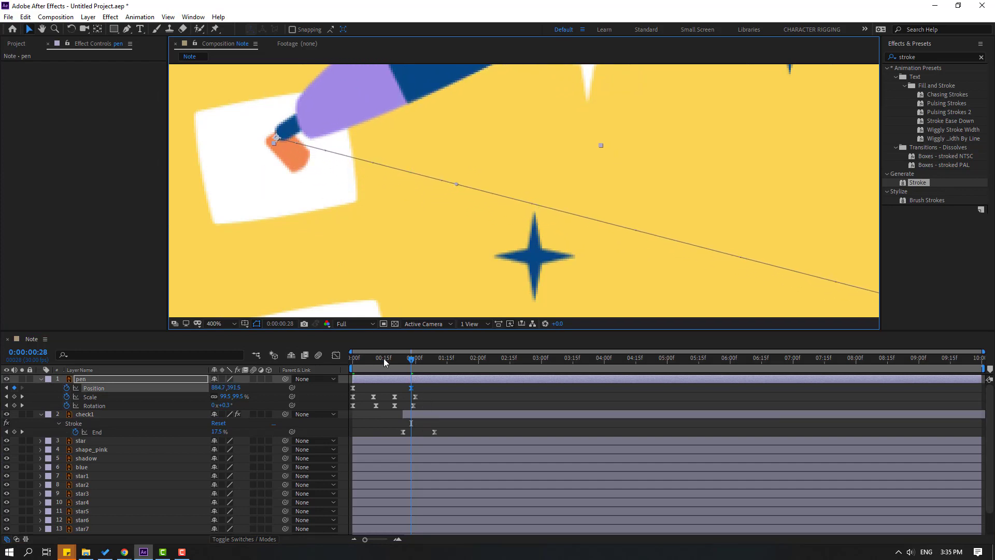
pyautogui.moveTo(383, 358); pyautogui.dragTo(432, 415)
pyautogui.click(422, 415)
pyautogui.click(414, 361)
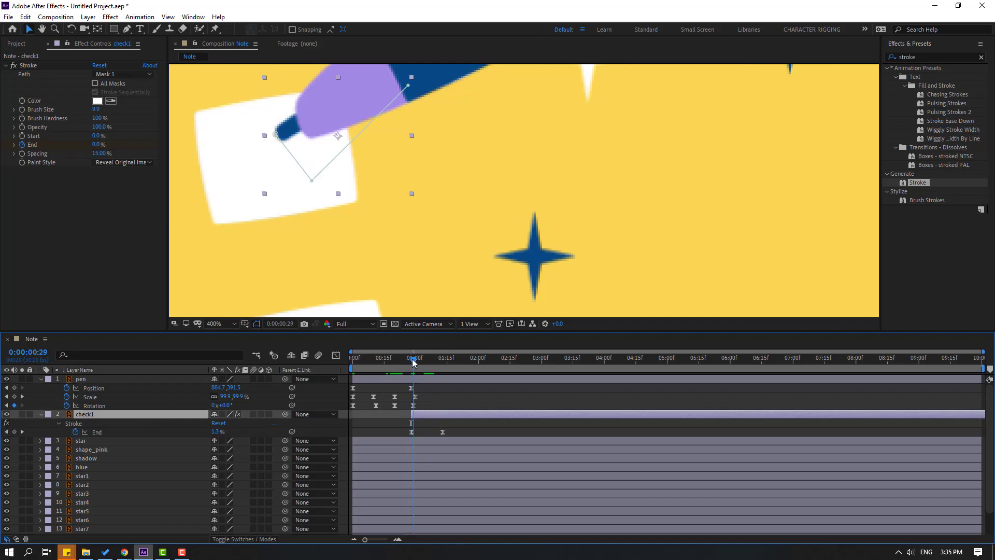
pyautogui.press('pageup')
pyautogui.press('pageup')
pyautogui.click(411, 373)
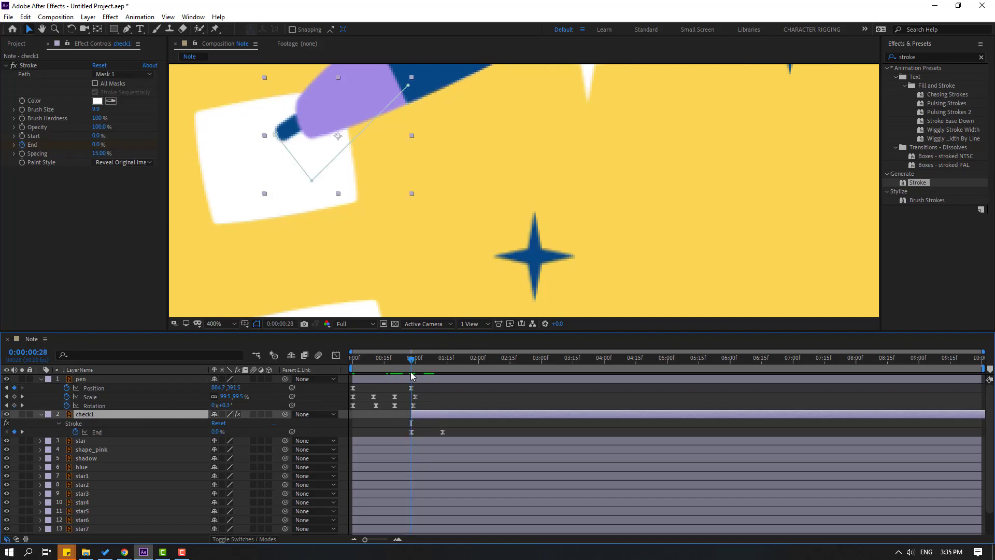
# Keyframe the pen's Position from 0:00:01:01 to 0:00:01:10 so its tip follows the first check mark as it is drawn.
pyautogui.moveTo(415, 372); pyautogui.dragTo(418, 372)
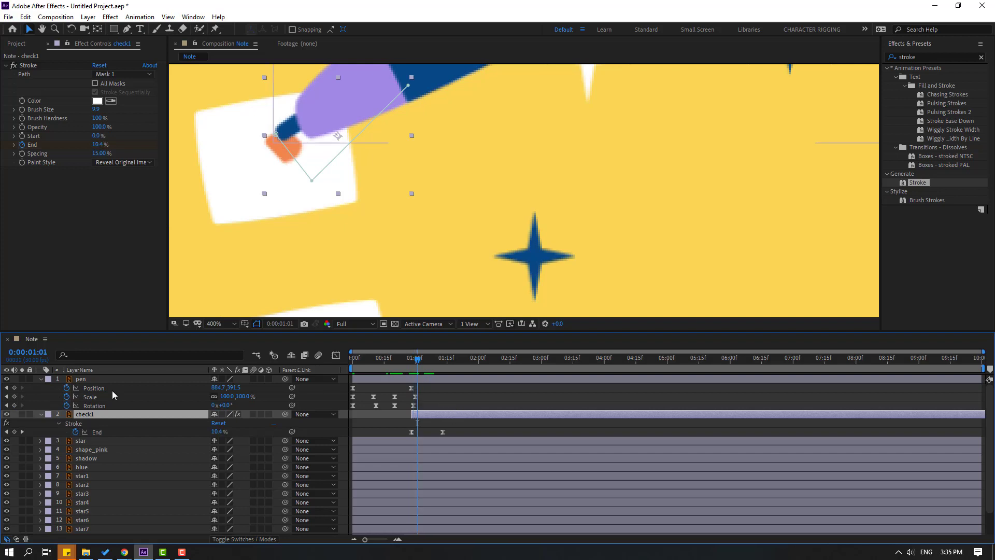
pyautogui.click(76, 378)
pyautogui.moveTo(300, 127); pyautogui.dragTo(315, 145)
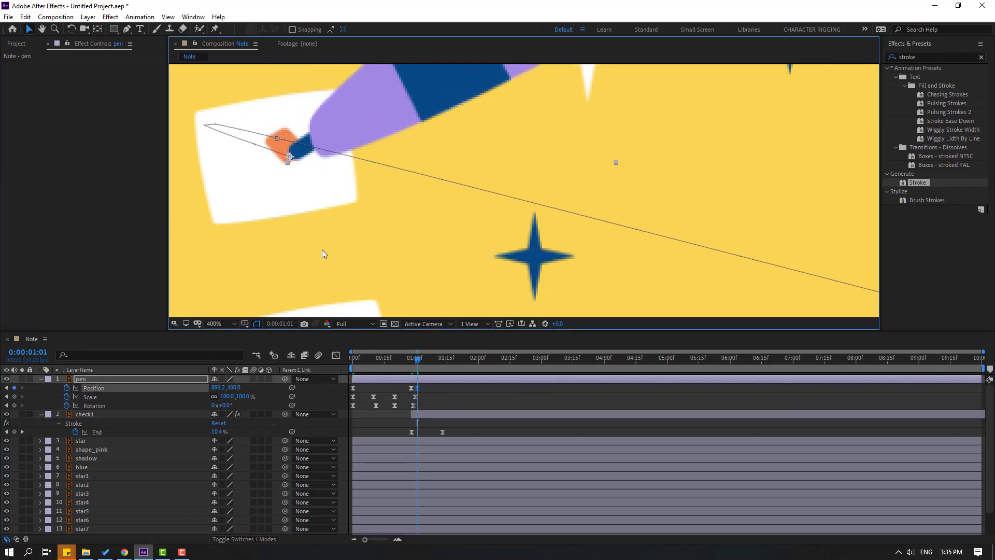
pyautogui.press('pagedown')
pyautogui.press('pagedown')
pyautogui.press('pagedown')
pyautogui.moveTo(330, 141)
pyautogui.mouseDown()
pyautogui.moveTo(352, 169)
pyautogui.moveTo(396, 120)
pyautogui.mouseUp()
pyautogui.press('pagedown')
pyautogui.press('pagedown')
pyautogui.press('pagedown')
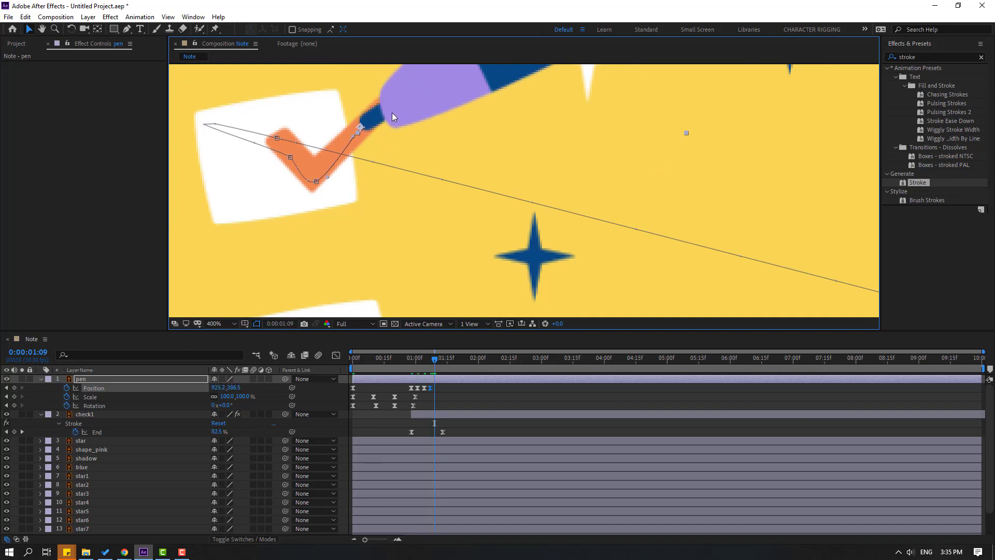
pyautogui.press('pagedown')
pyautogui.moveTo(392, 113); pyautogui.dragTo(438, 78)
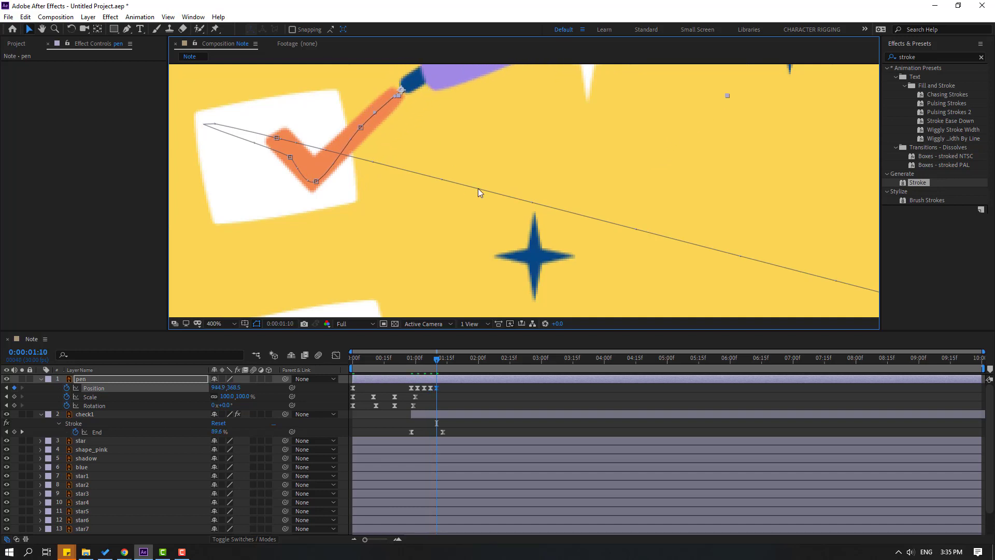
# Preview the pen writing the first check mark.
pyautogui.scroll(-1, 478, 188)
pyautogui.press('space')
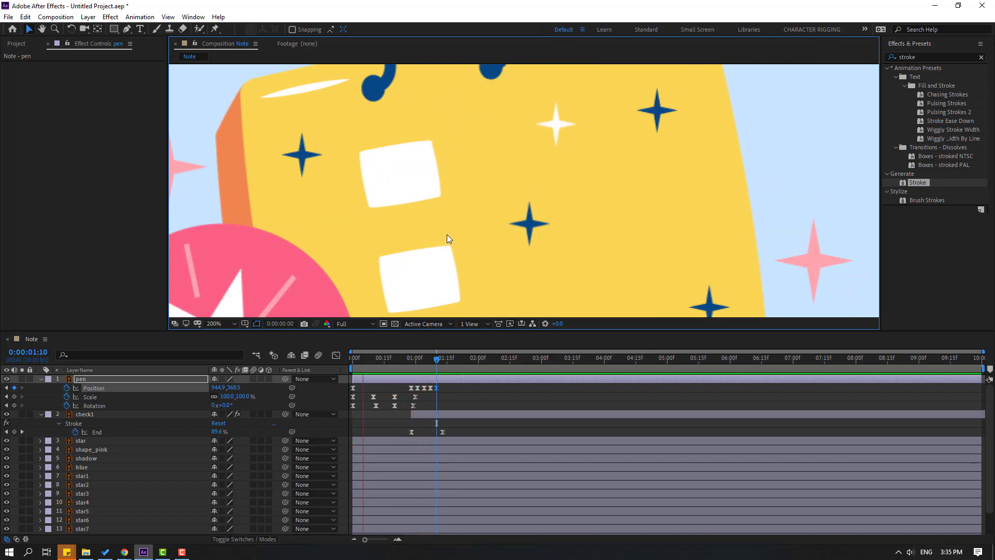
pyautogui.press('space')
# Select all of the pen's Position keyframes and set their spatial interpolation to Linear.
pyautogui.click(414, 361)
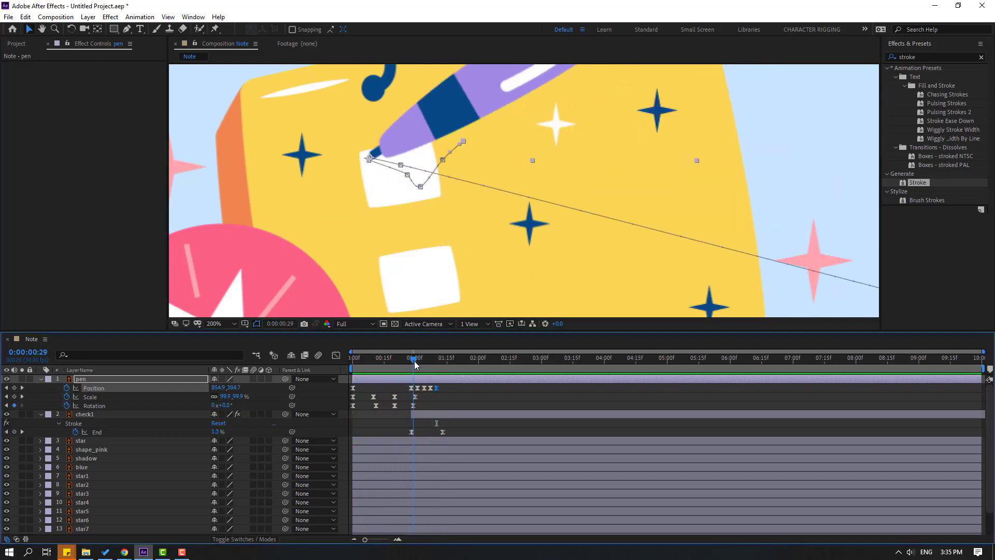
pyautogui.moveTo(414, 362); pyautogui.dragTo(352, 392)
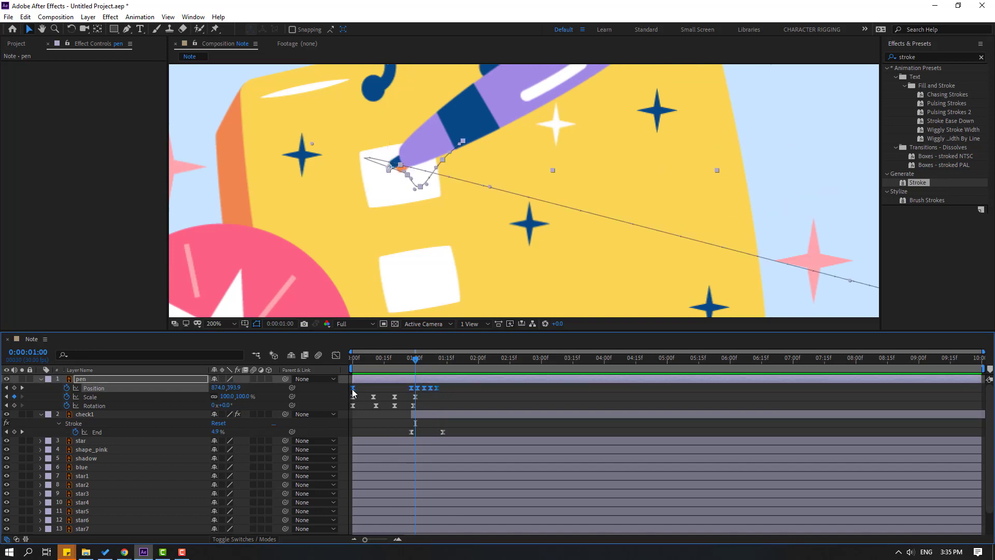
pyautogui.rightClick(353, 389)
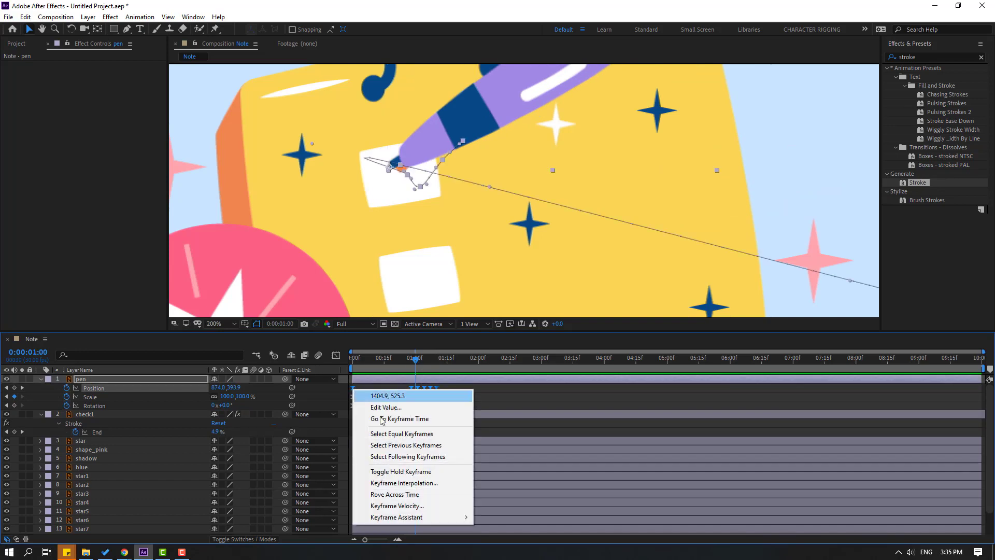
pyautogui.click(403, 483)
pyautogui.click(732, 214)
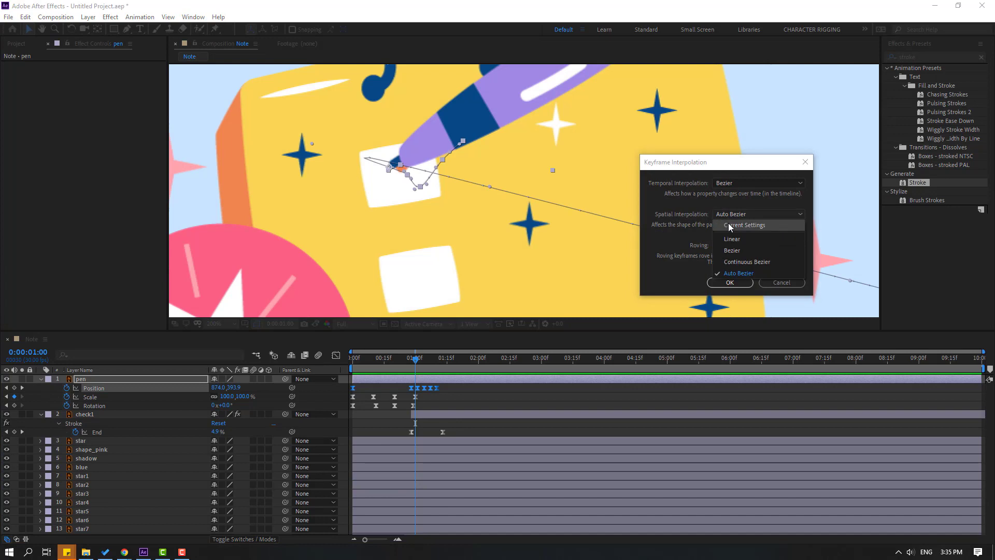
pyautogui.click(725, 241)
pyautogui.click(730, 282)
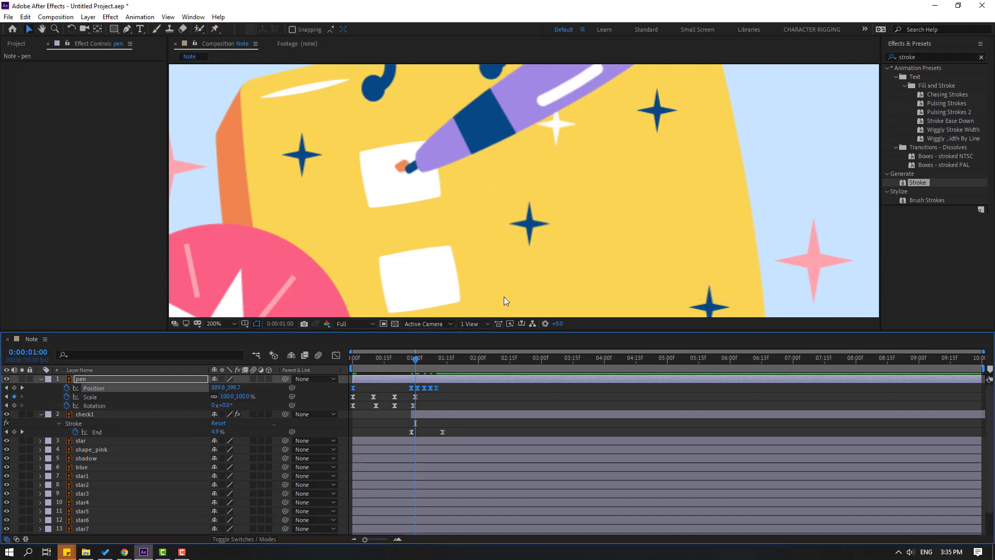
# Preview the straightened pen movement with the whole notepad in view.
pyautogui.press('space')
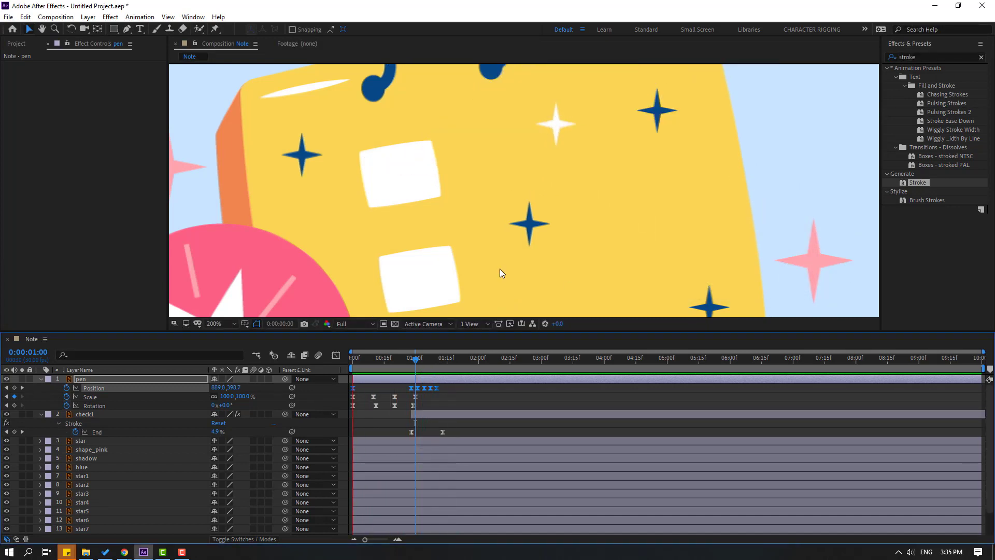
pyautogui.press(',')
pyautogui.press(',')
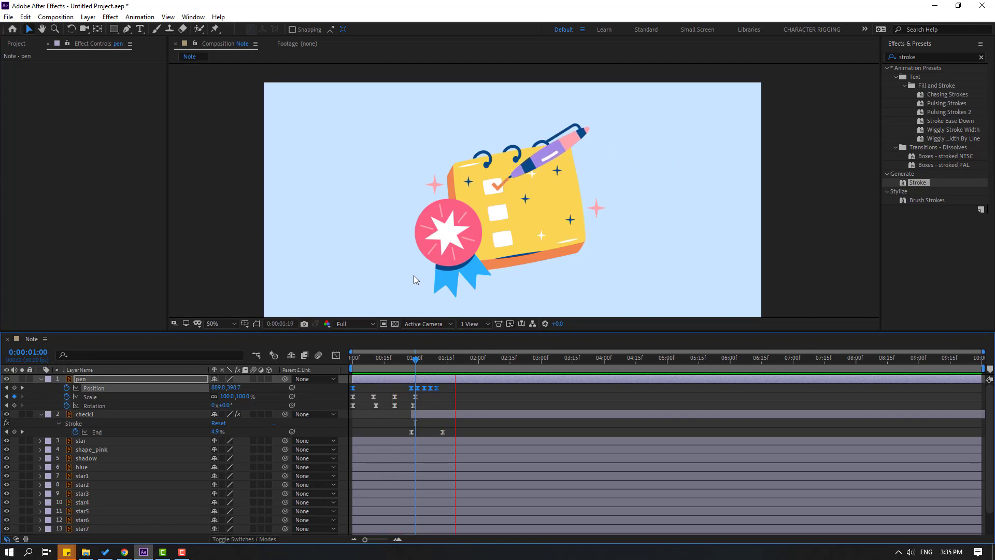
pyautogui.scroll(1, 528, 247)
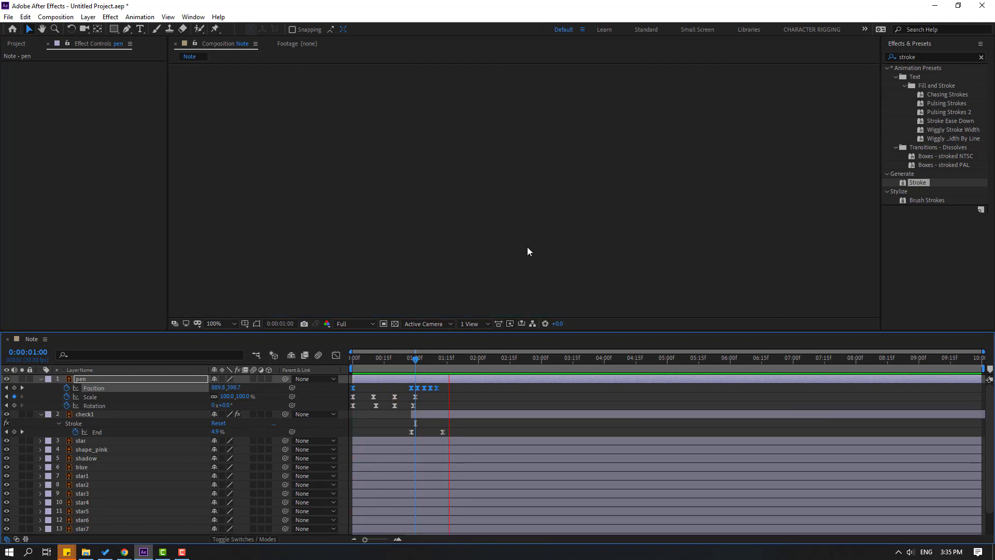
# Add a pen Position keyframe at 0:00:01:14, move the pen tip to the second checkbox at 0:00:01:24, and preview the move.
pyautogui.moveTo(416, 359); pyautogui.dragTo(438, 363)
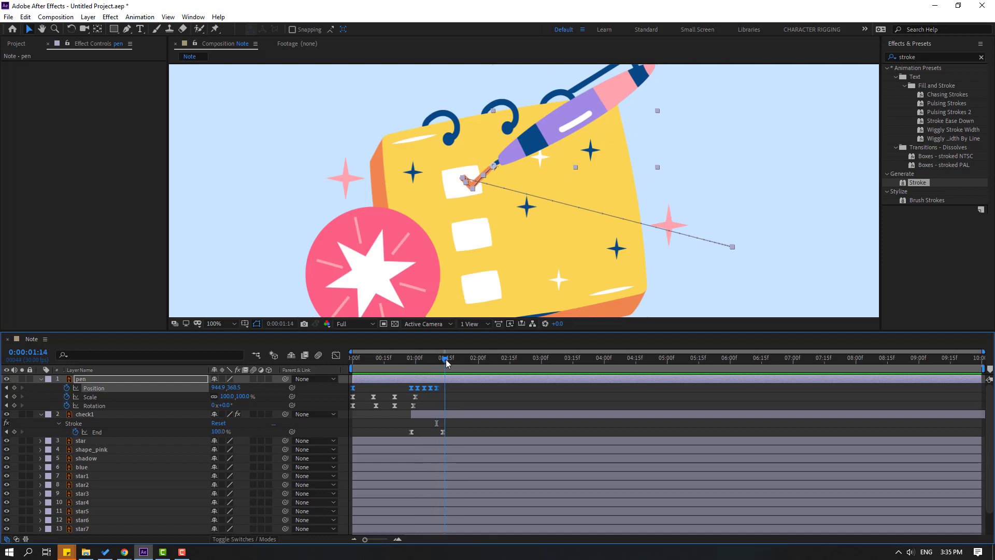
pyautogui.click(14, 388)
pyautogui.moveTo(527, 146); pyautogui.dragTo(498, 204)
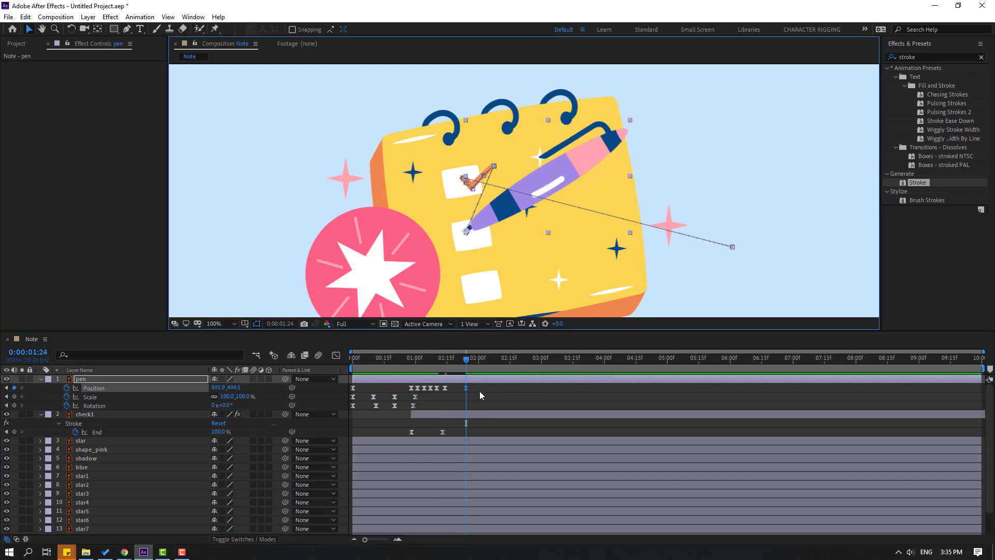
pyautogui.press('space')
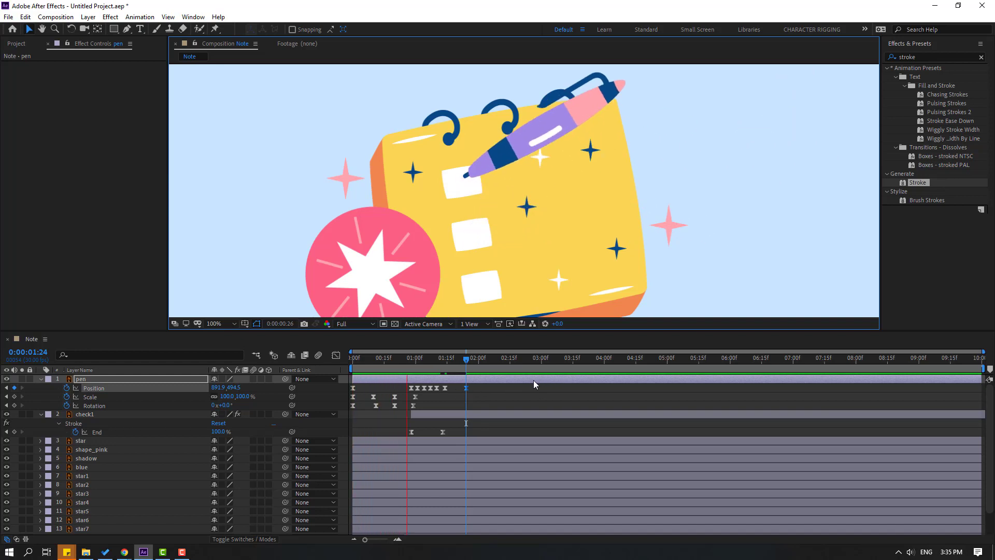
pyautogui.press('space')
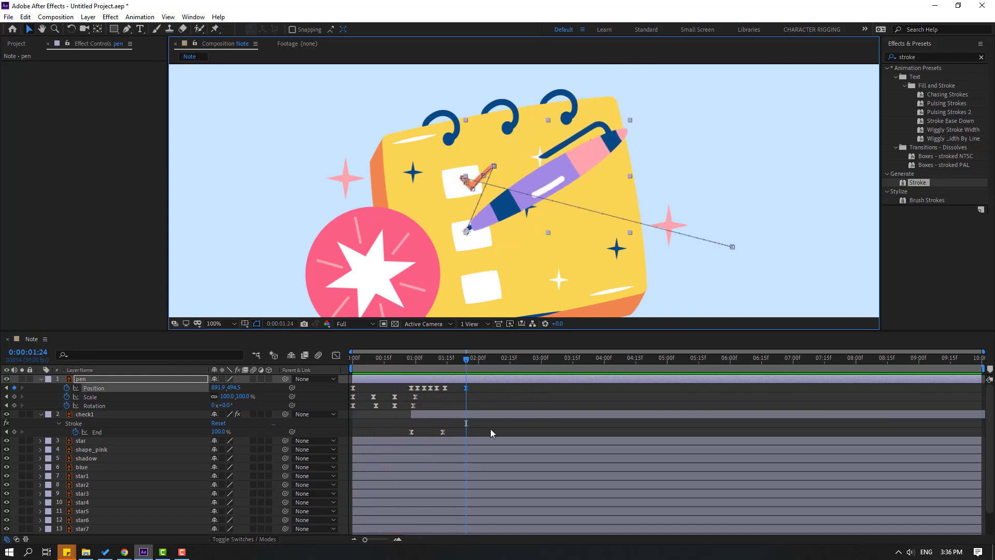
# Duplicate the check1 layer, offset the copy later in time, and move it onto the second checkbox.
pyautogui.click(86, 415)
pyautogui.hotkey('ctrl', 'd')
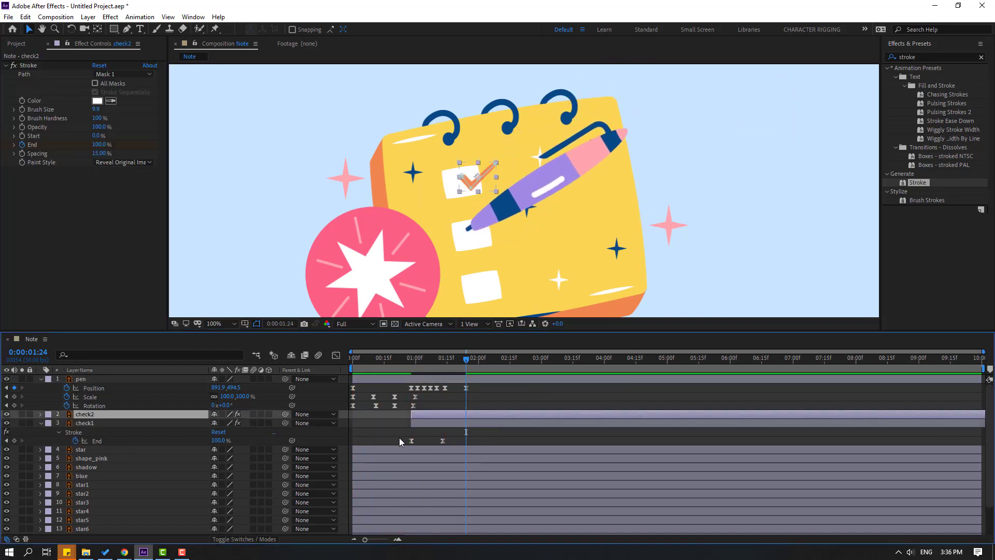
pyautogui.moveTo(421, 412); pyautogui.dragTo(465, 414)
pyautogui.moveTo(471, 184); pyautogui.dragTo(476, 240)
pyautogui.scroll(4, 476, 239)
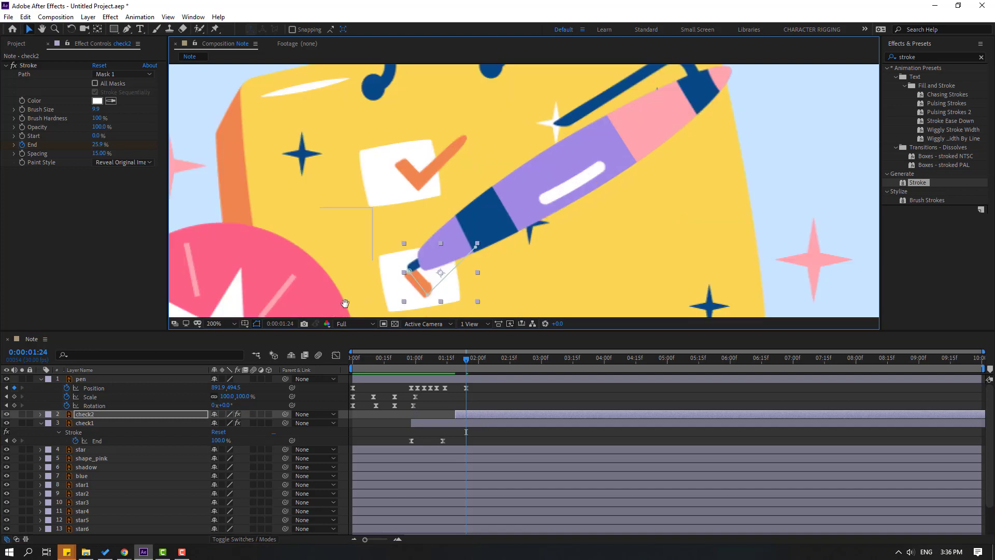
pyautogui.press('v')
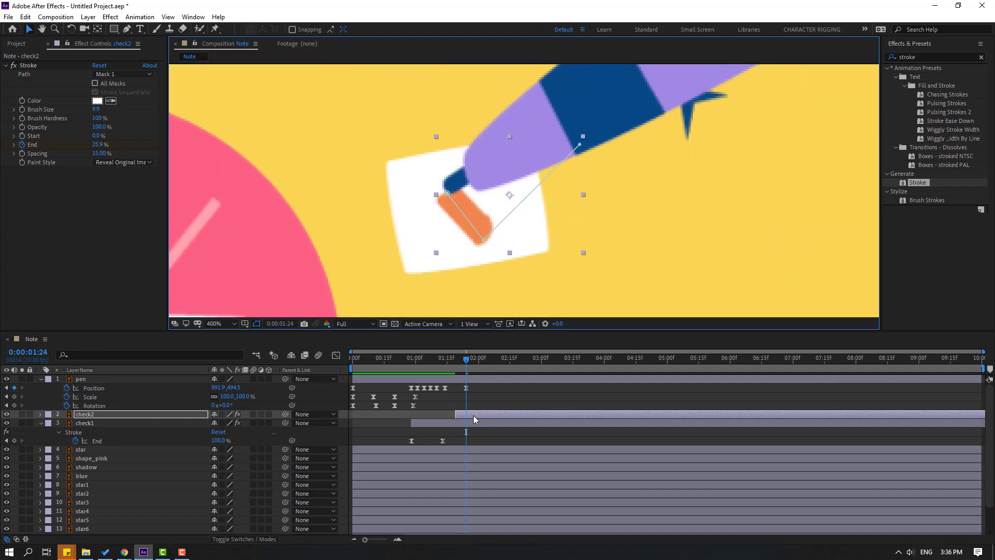
# Align the check2 mark's starting end with the pen tip and shift its layer to start at 0:00:01:24.
pyautogui.moveTo(474, 415); pyautogui.dragTo(476, 416)
pyautogui.moveTo(451, 215); pyautogui.dragTo(449, 205)
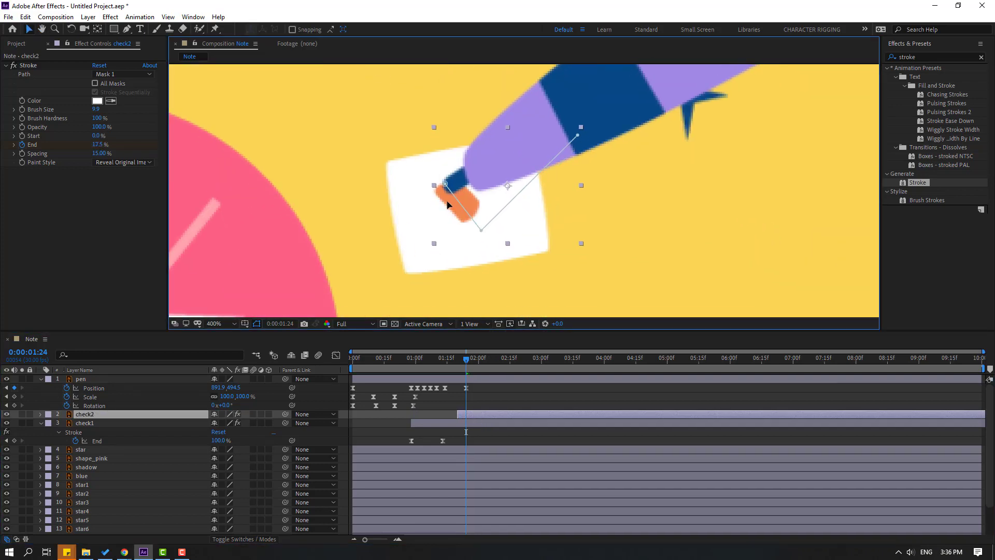
pyautogui.moveTo(474, 418); pyautogui.dragTo(481, 414)
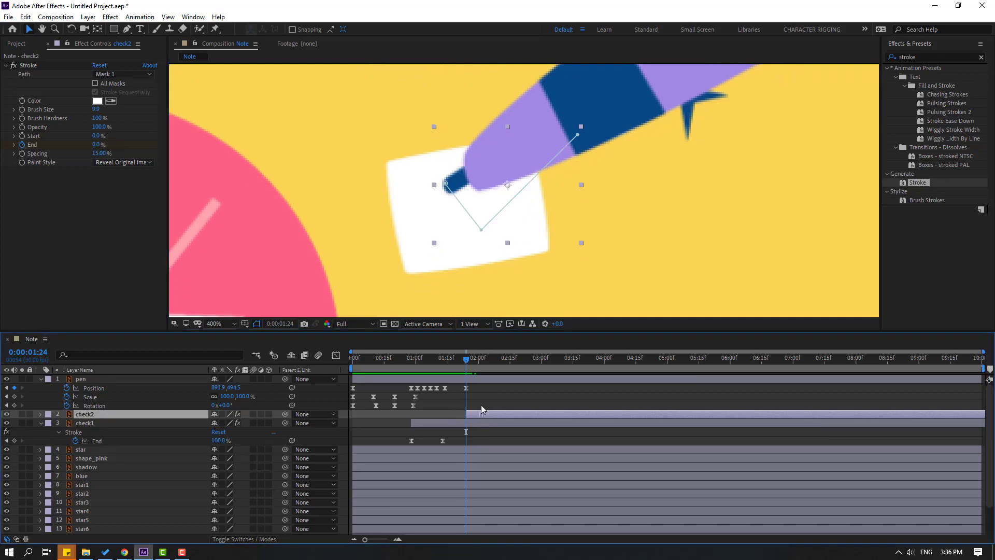
# Keyframe the pen's Position from 0:00:01:27 to 0:00:02:05 so its tip follows the second check mark.
pyautogui.click(471, 381)
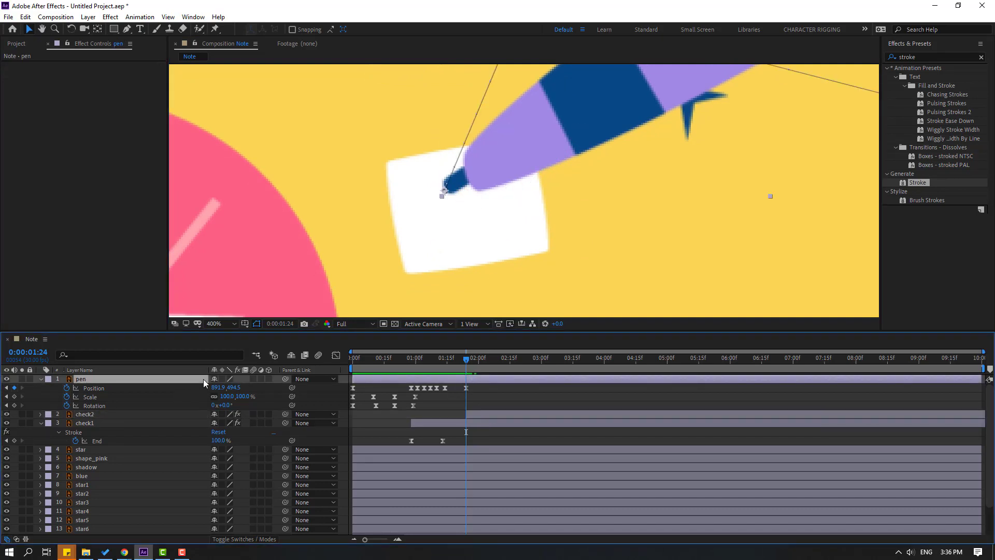
pyautogui.press('pagedown')
pyautogui.press('pagedown')
pyautogui.press('pagedown')
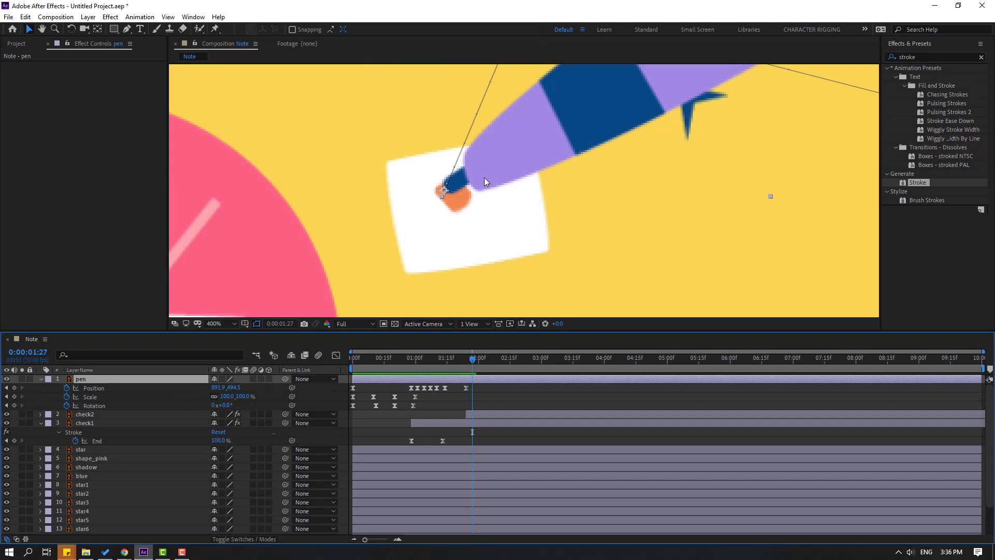
pyautogui.moveTo(489, 173); pyautogui.dragTo(629, 126)
pyautogui.press('pagedown')
pyautogui.press('pagedown')
pyautogui.press('pagedown')
pyautogui.press('pagedown')
pyautogui.press('pagedown')
pyautogui.press('pagedown')
pyautogui.press('pagedown')
pyautogui.press('pagedown')
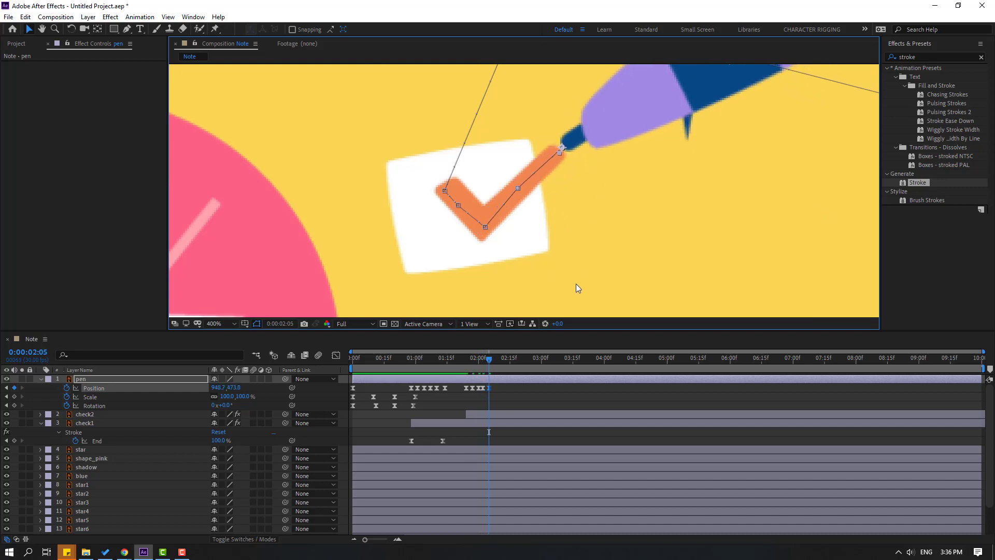
# Preview the pen writing the first two check marks.
pyautogui.scroll(-1, 577, 287)
pyautogui.scroll(-1, 502, 266)
pyautogui.press('space')
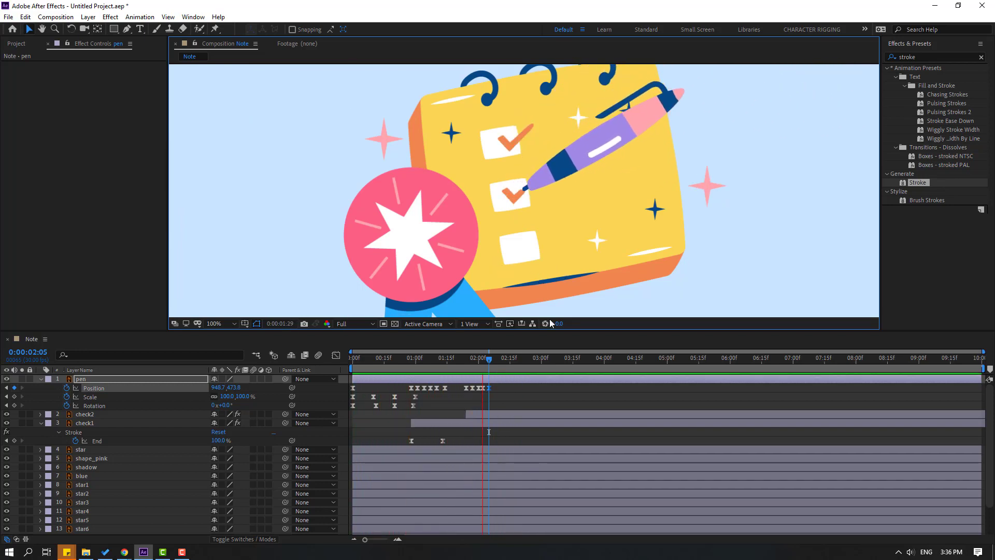
pyautogui.press('space')
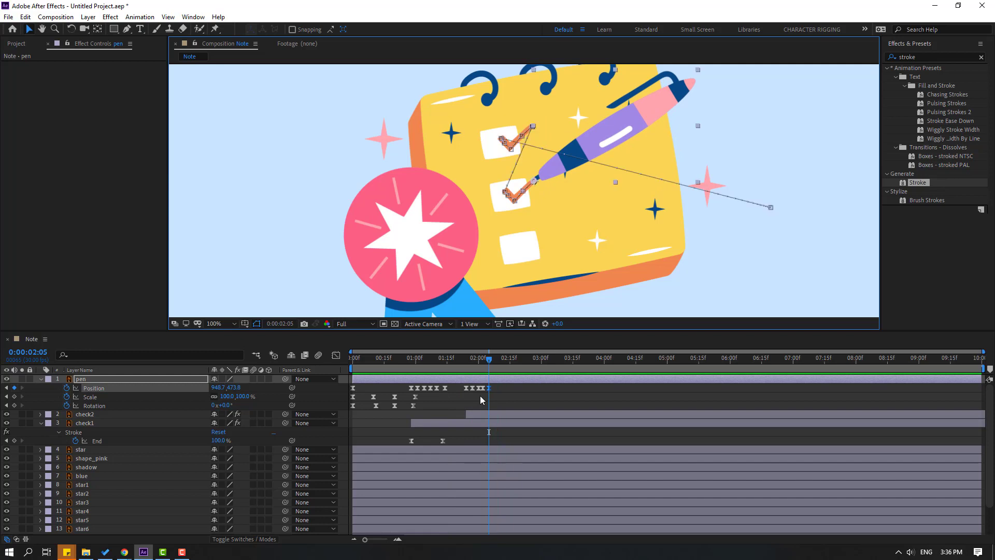
# Duplicate the check2 layer, move the copy onto the third checkbox, and shift it to start at about 0:00:02:12.
pyautogui.click(85, 415)
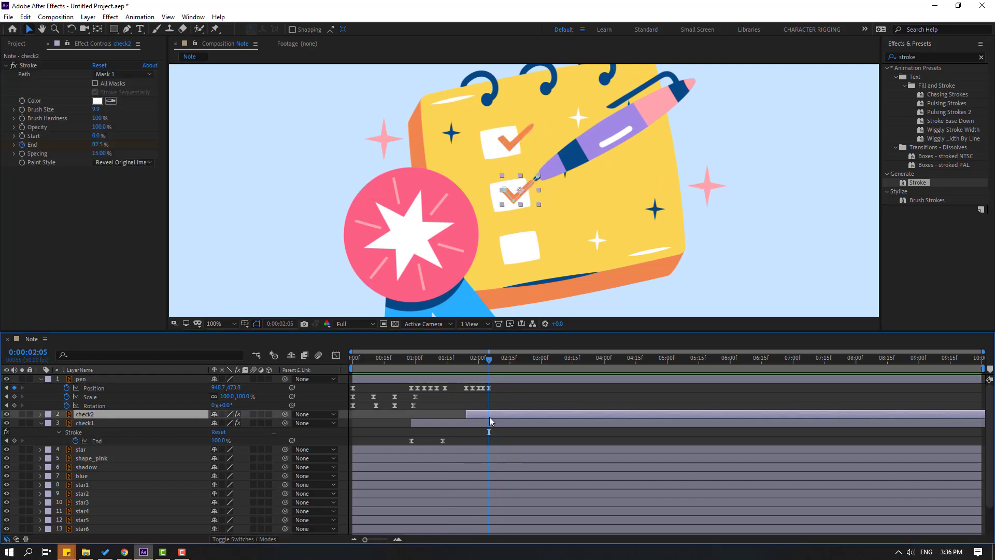
pyautogui.hotkey('ctrl', 'd')
pyautogui.press('[')
pyautogui.scroll(1, 531, 210)
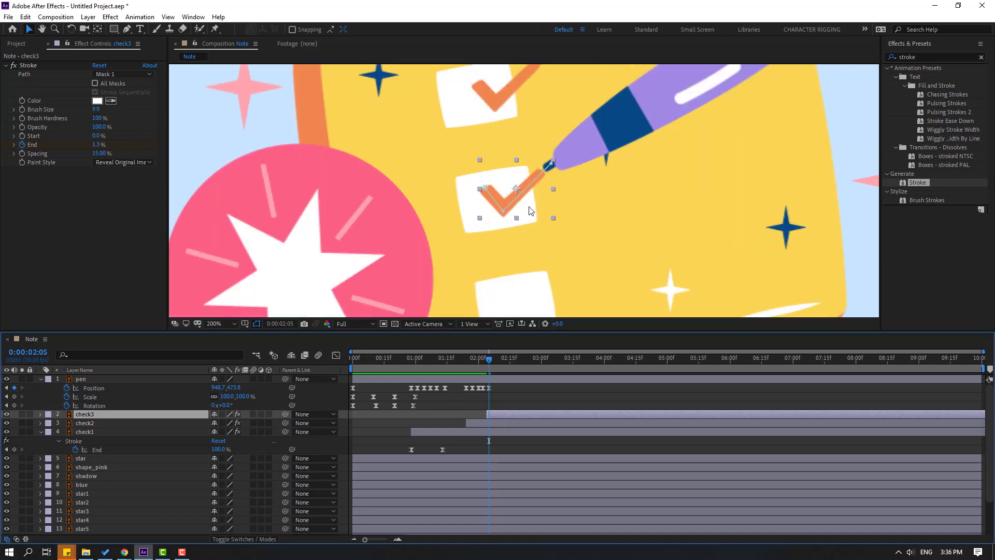
pyautogui.moveTo(502, 215); pyautogui.dragTo(512, 272)
pyautogui.moveTo(487, 361); pyautogui.dragTo(512, 366)
pyautogui.moveTo(502, 412); pyautogui.dragTo(518, 415)
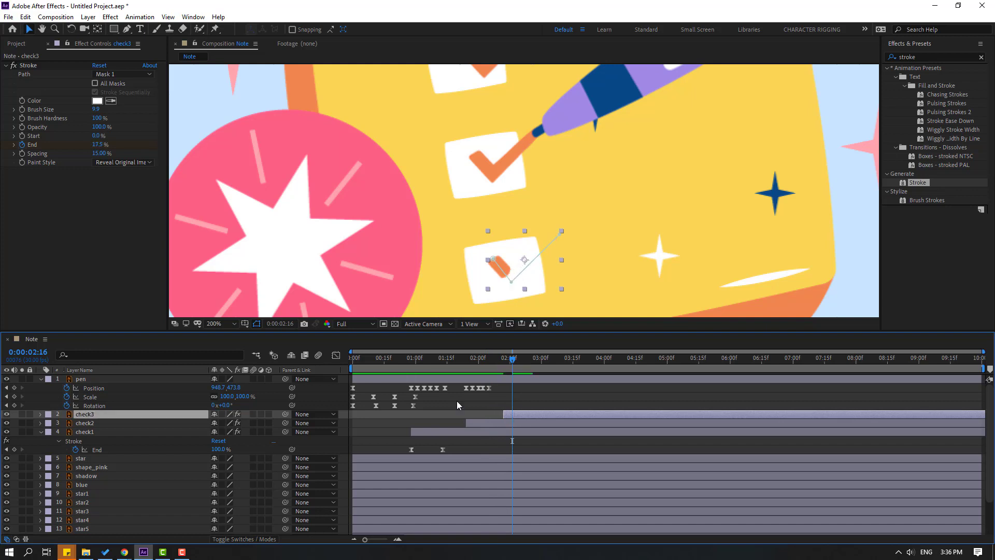
# Add a Position keyframe to the pen layer at 0:00:02:09, holding the pen at the second check mark's end.
pyautogui.click(496, 378)
pyautogui.moveTo(495, 359); pyautogui.dragTo(491, 361)
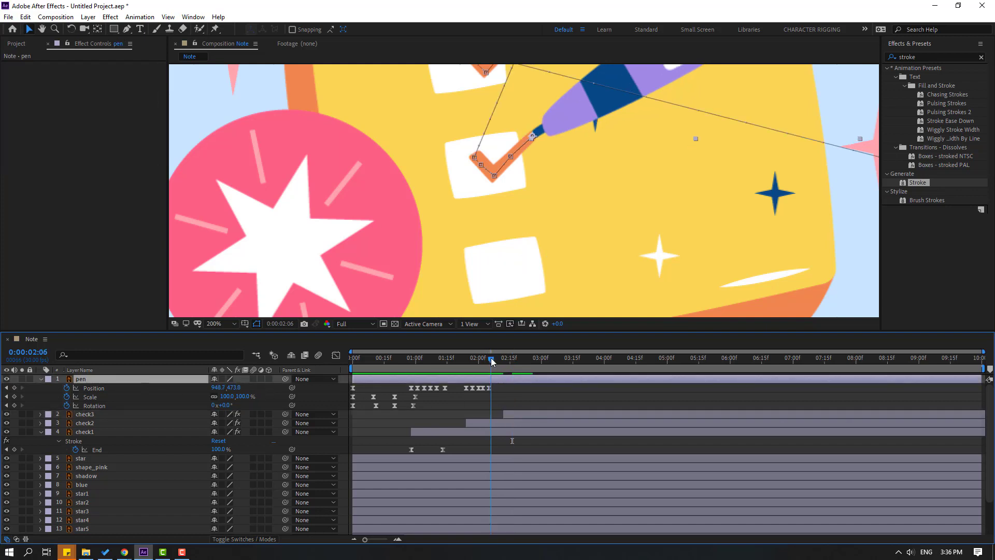
pyautogui.click(14, 388)
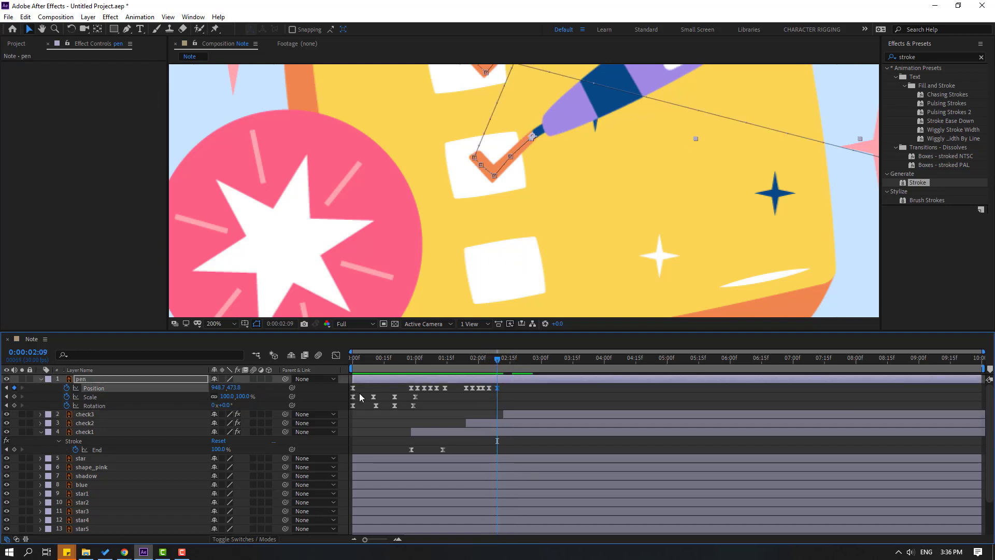
# Move the pen's tip onto the third check mark's start at 0:00:02:18 and shift the check3 layer to start at that frame.
pyautogui.moveTo(501, 358); pyautogui.dragTo(517, 361)
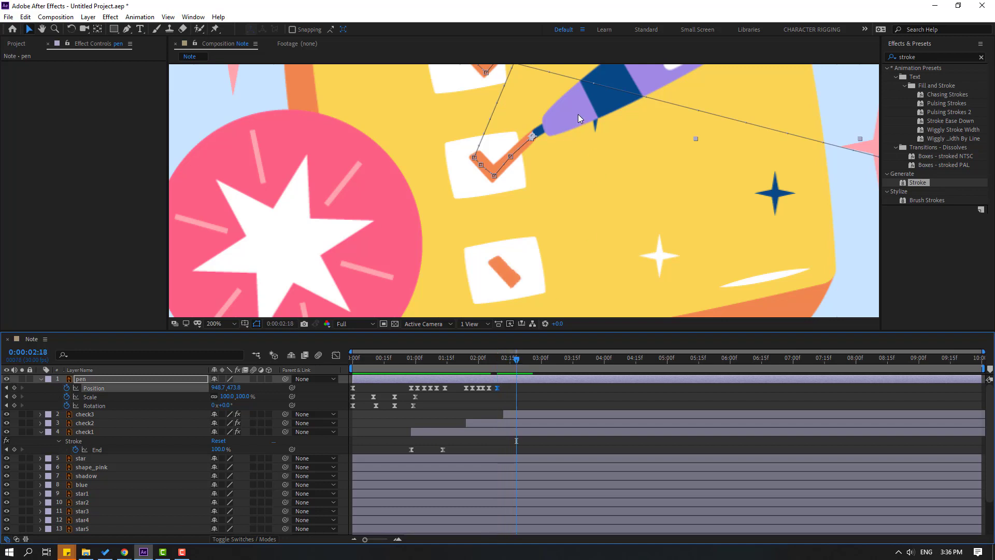
pyautogui.moveTo(578, 114); pyautogui.dragTo(539, 242)
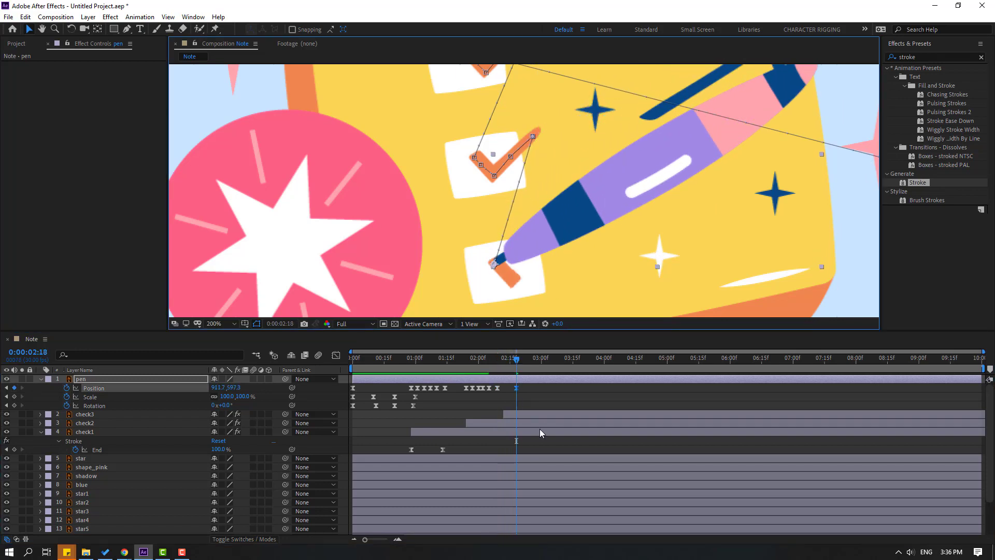
pyautogui.click(520, 419)
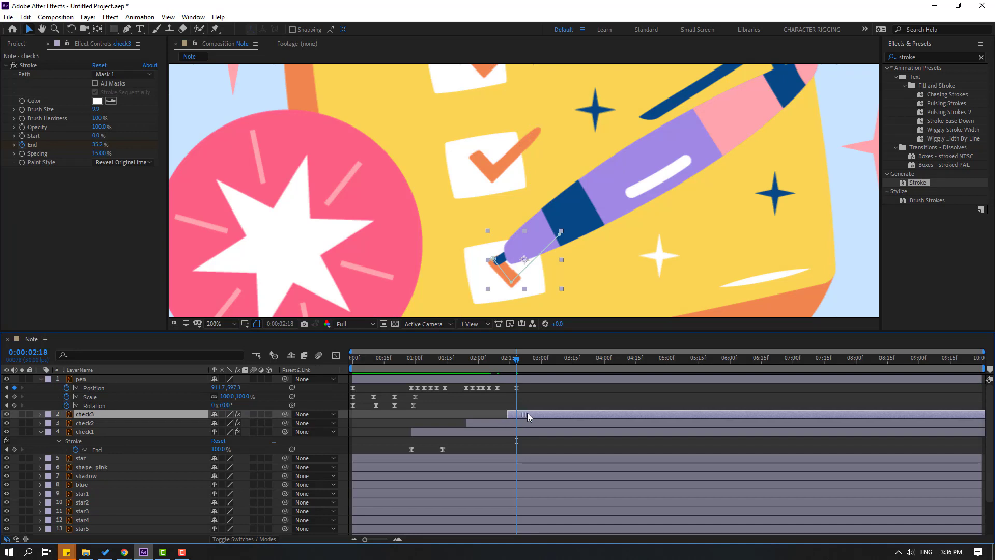
pyautogui.moveTo(527, 413); pyautogui.dragTo(531, 413)
pyautogui.moveTo(493, 363); pyautogui.dragTo(518, 362)
pyautogui.click(539, 378)
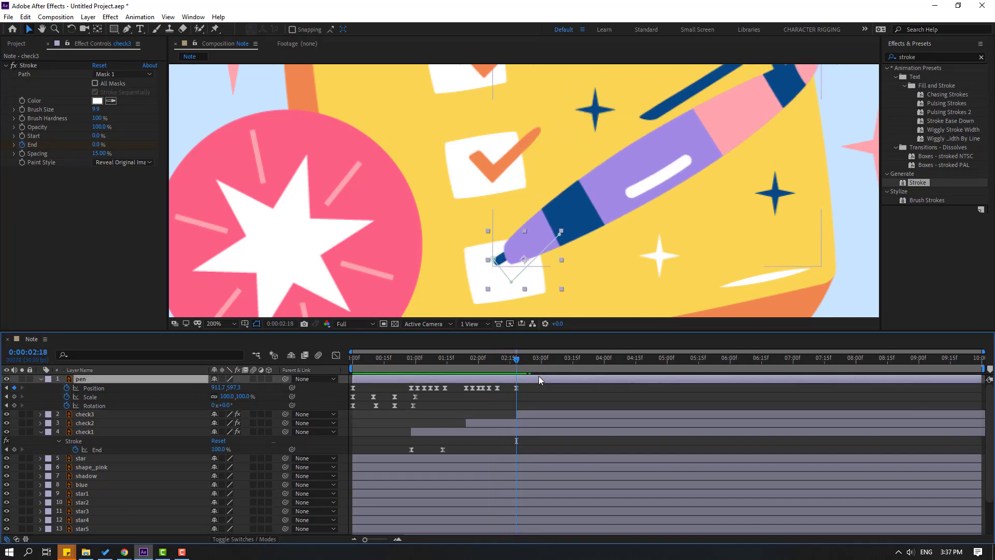
# Keyframe the pen's Position every three frames up to 0:00:03:00 so its tip follows the third check mark.
pyautogui.press('pagedown')
pyautogui.press('pagedown')
pyautogui.press('pagedown')
pyautogui.scroll(1, 515, 280)
pyautogui.moveTo(512, 302)
pyautogui.mouseDown()
pyautogui.moveTo(489, 156)
pyautogui.moveTo(477, 150)
pyautogui.moveTo(522, 205)
pyautogui.moveTo(611, 111)
pyautogui.mouseUp()
pyautogui.press('pagedown')
pyautogui.press('pagedown')
pyautogui.press('pagedown')
pyautogui.press('pagedown')
pyautogui.press('pagedown')
pyautogui.press('pagedown')
pyautogui.press('pagedown')
pyautogui.press('pagedown')
pyautogui.press('pagedown')
pyautogui.press(',')
pyautogui.scroll(-2, 622, 201)
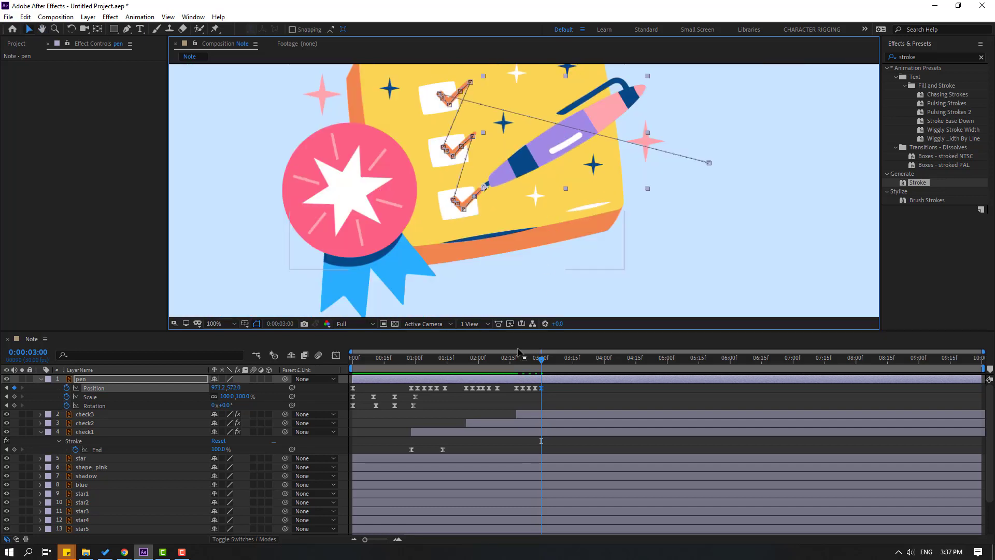
# Hold the pen's Position at 0:00:03:04, move the pen off the notepad to its upper right at 0:00:03:20, and preview the animation.
pyautogui.moveTo(544, 366); pyautogui.dragTo(550, 363)
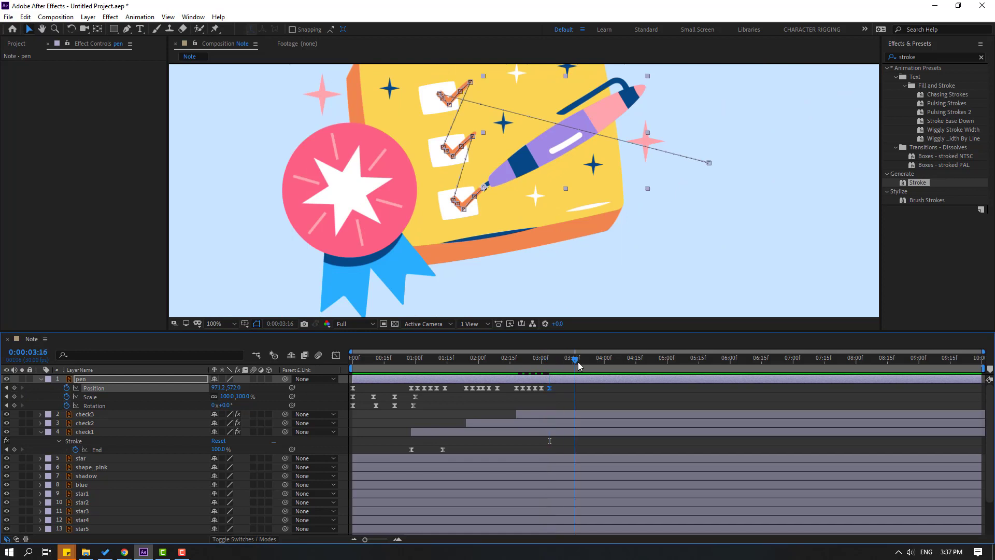
pyautogui.scroll(-2, 561, 250)
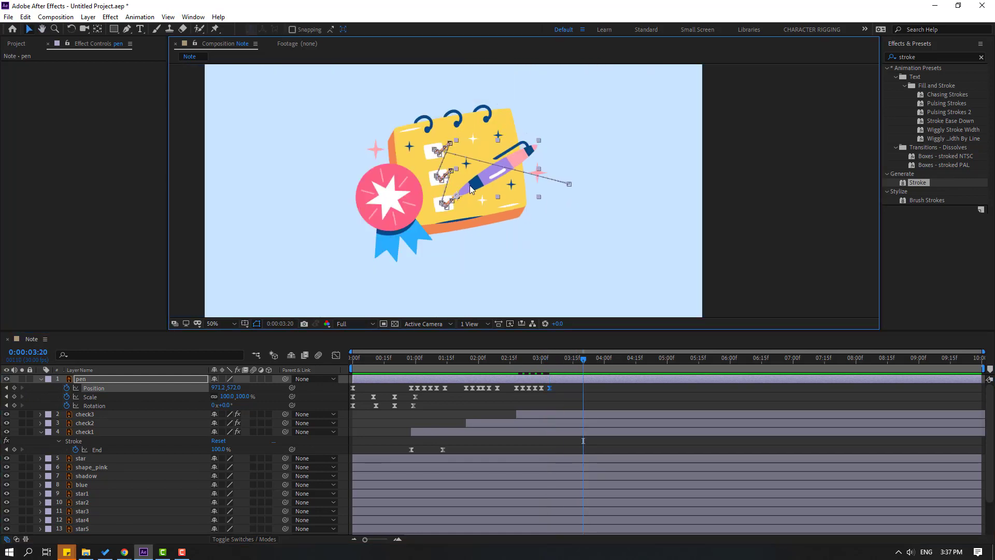
pyautogui.moveTo(471, 187); pyautogui.dragTo(563, 146)
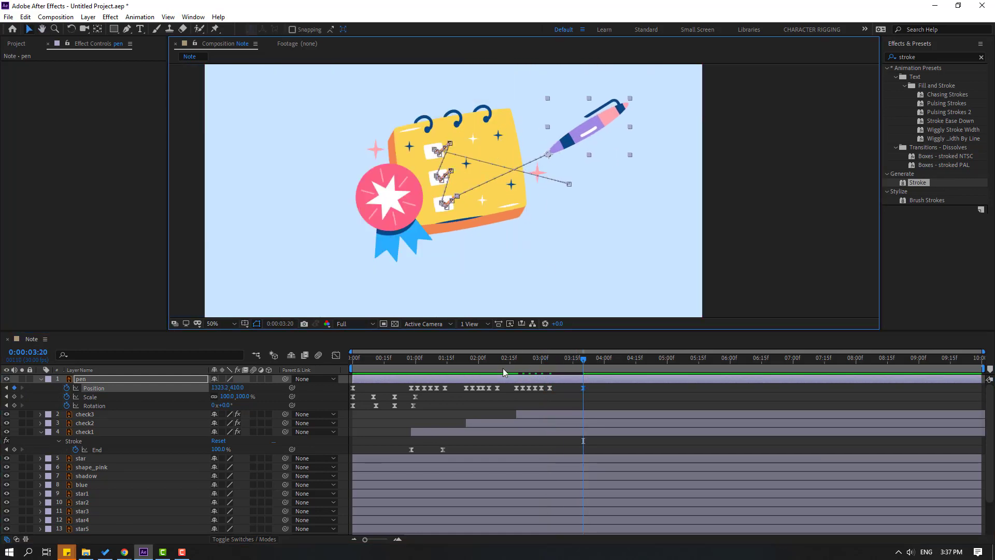
pyautogui.press('space')
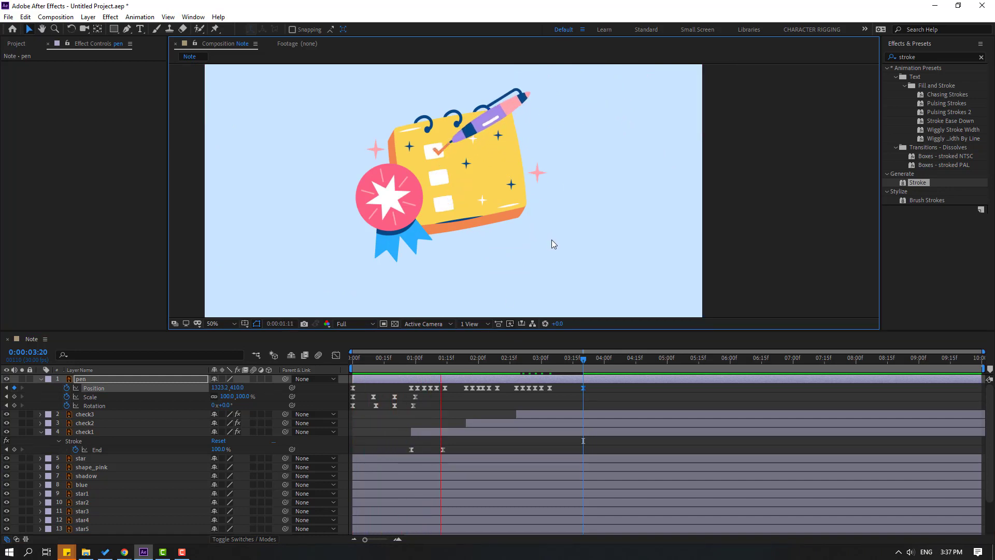
pyautogui.press('space')
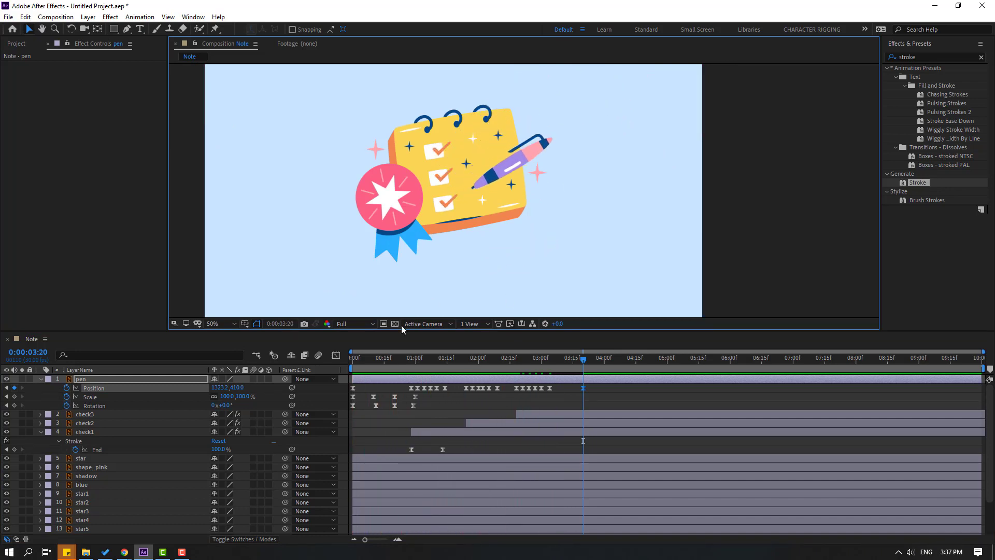
# Add a Rotation keyframe to the pen layer at 0:00:01:02, early in the first check mark's stroke.
pyautogui.moveTo(394, 358); pyautogui.dragTo(417, 359)
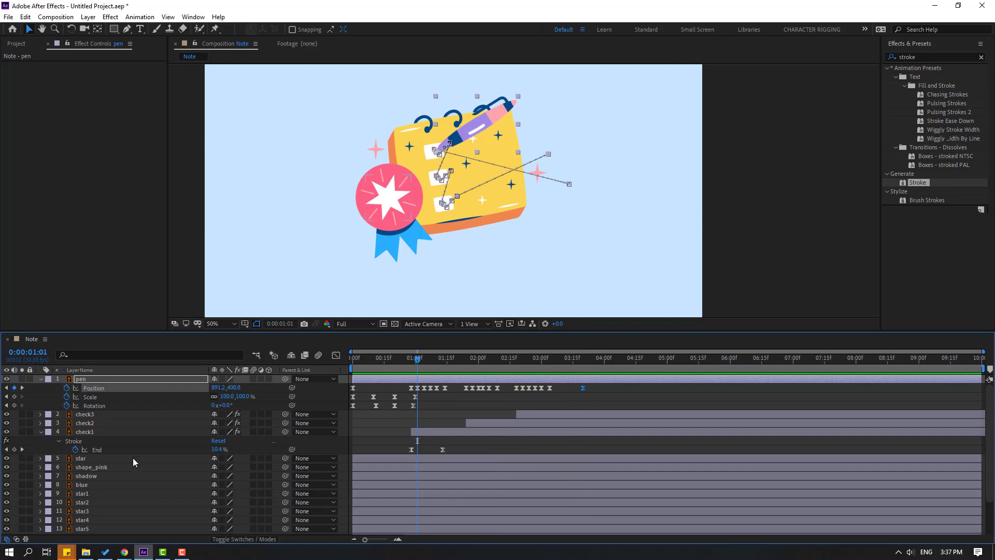
pyautogui.scroll(2, 431, 208)
pyautogui.moveTo(430, 149); pyautogui.dragTo(730, 309)
pyautogui.click(419, 361)
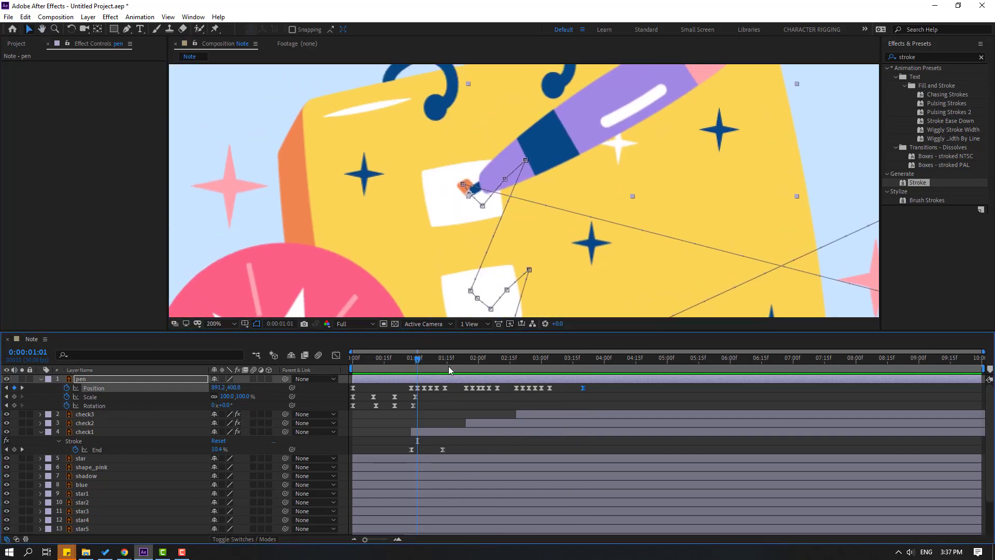
pyautogui.moveTo(413, 361); pyautogui.dragTo(421, 361)
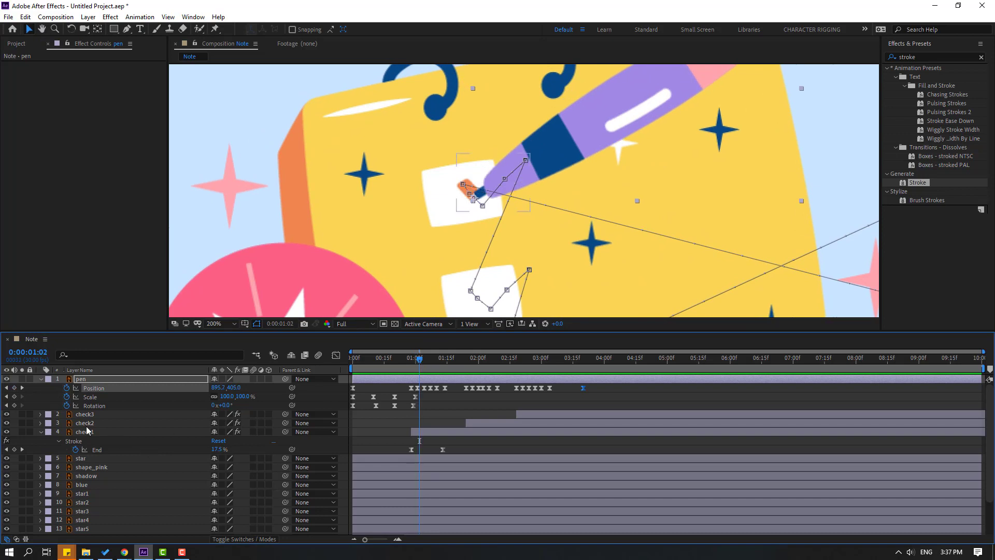
pyautogui.click(14, 406)
pyautogui.moveTo(558, 263); pyautogui.dragTo(521, 276)
# Keyframe the pen's Rotation at 0:00:01:05 and set it to 1° at 0:00:01:09 while it writes the first check mark.
pyautogui.press('pagedown')
pyautogui.press('pagedown')
pyautogui.press('pagedown')
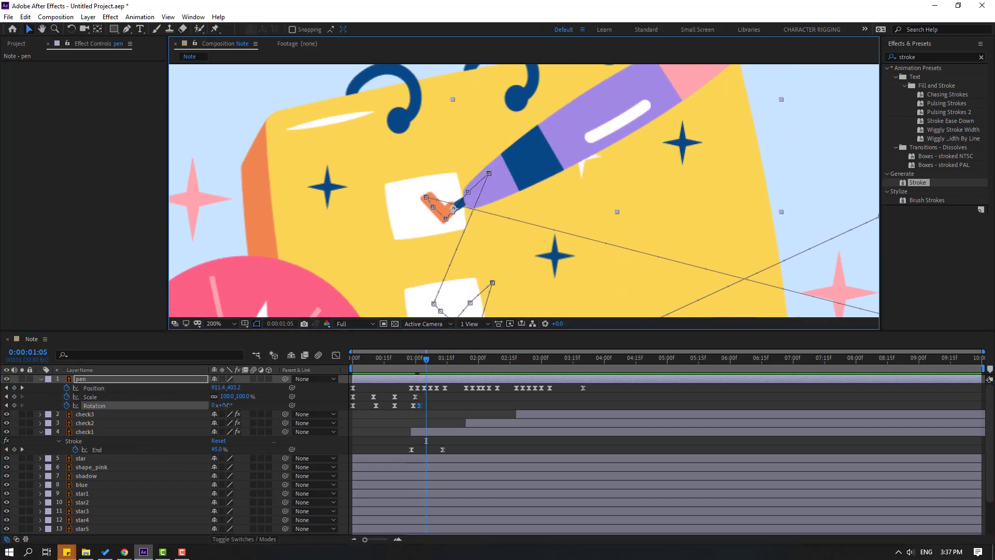
pyautogui.moveTo(225, 405); pyautogui.dragTo(235, 405)
pyautogui.press('pagedown')
pyautogui.press('pagedown')
pyautogui.press('pagedown')
pyautogui.press('pagedown')
pyautogui.scroll(-1, 586, 203)
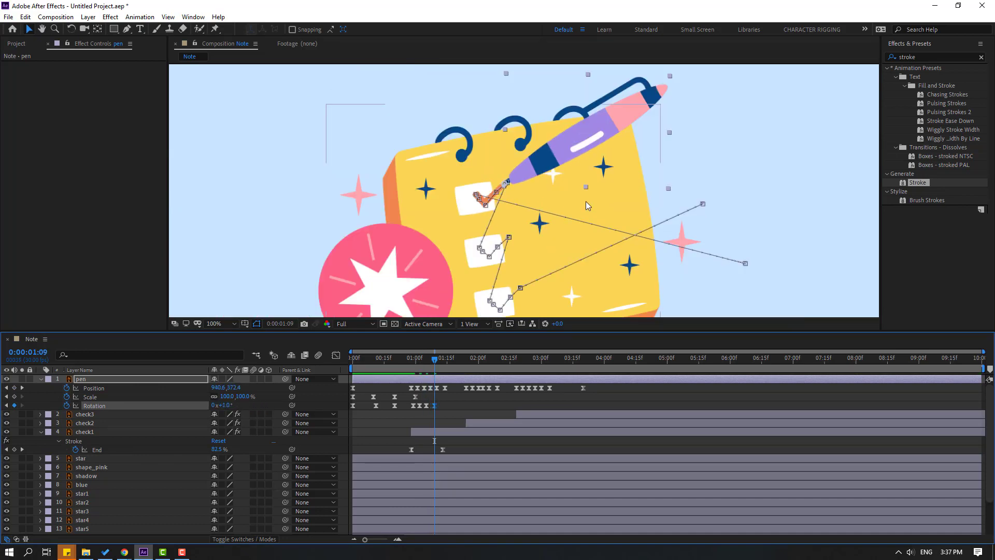
# Shift the pen's Rotation keyframe at 0:00:01:09 to about 0:00:01:07, add another at about 0:00:01:14, and preview the motion.
pyautogui.press('space')
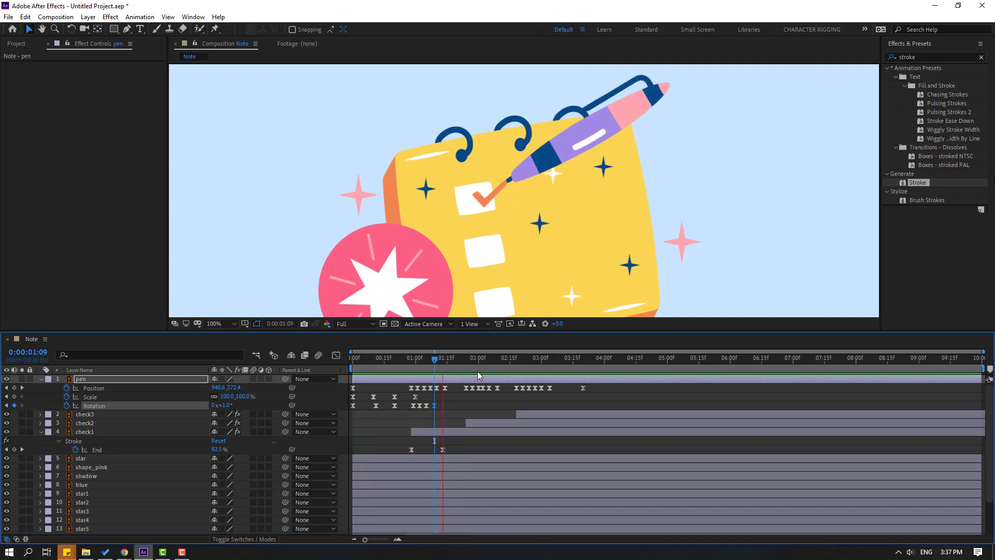
pyautogui.press('space')
pyautogui.moveTo(438, 406)
pyautogui.mouseDown()
pyautogui.moveTo(448, 408)
pyautogui.moveTo(432, 407)
pyautogui.mouseUp()
pyautogui.press('space')
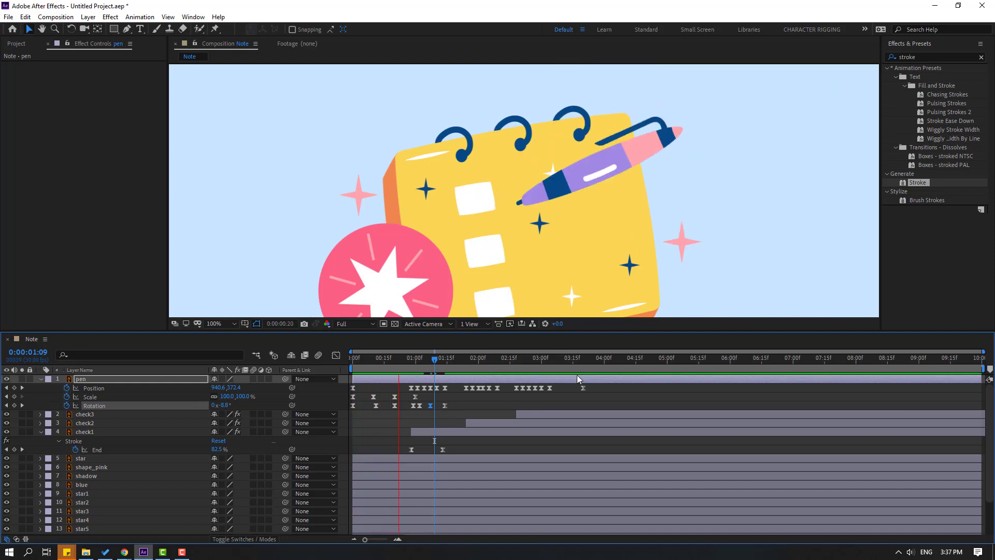
pyautogui.press('space')
# Keyframe the pen's Rotation for the second check mark: hold at about 0:00:01:24, -17° at 0:00:02:02, and -8° at 0:00:02:09; preview it.
pyautogui.moveTo(446, 361); pyautogui.dragTo(484, 361)
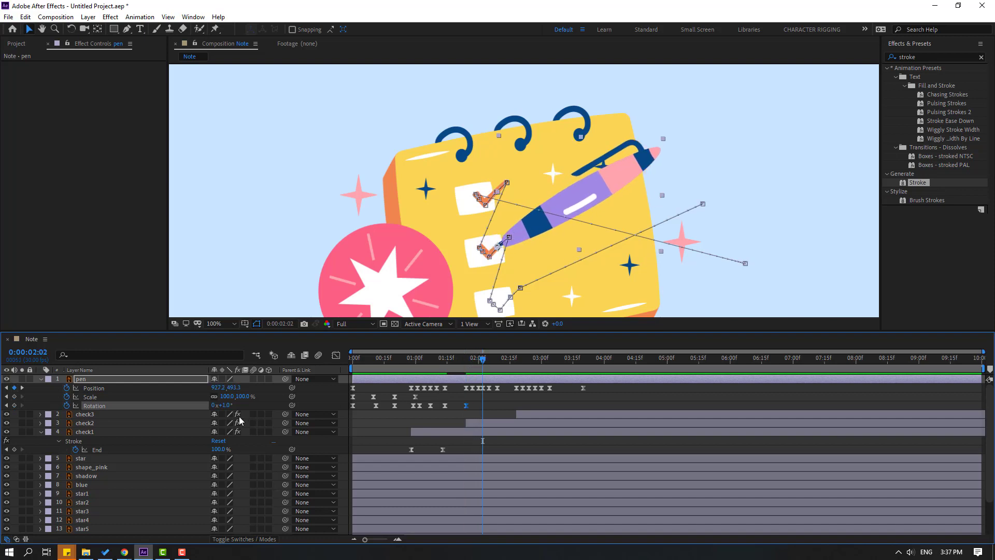
pyautogui.moveTo(229, 408); pyautogui.dragTo(217, 409)
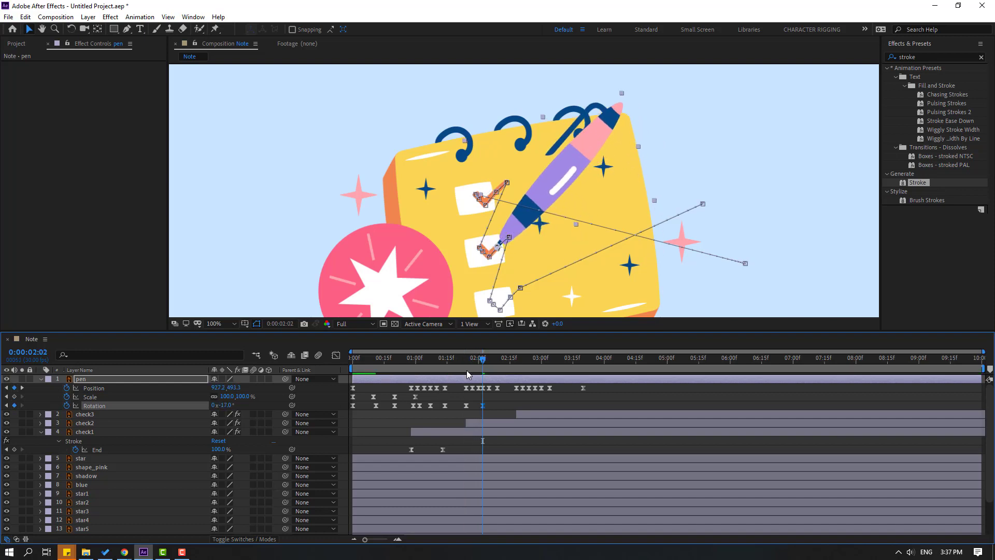
pyautogui.press('pagedown')
pyautogui.moveTo(491, 360); pyautogui.dragTo(499, 361)
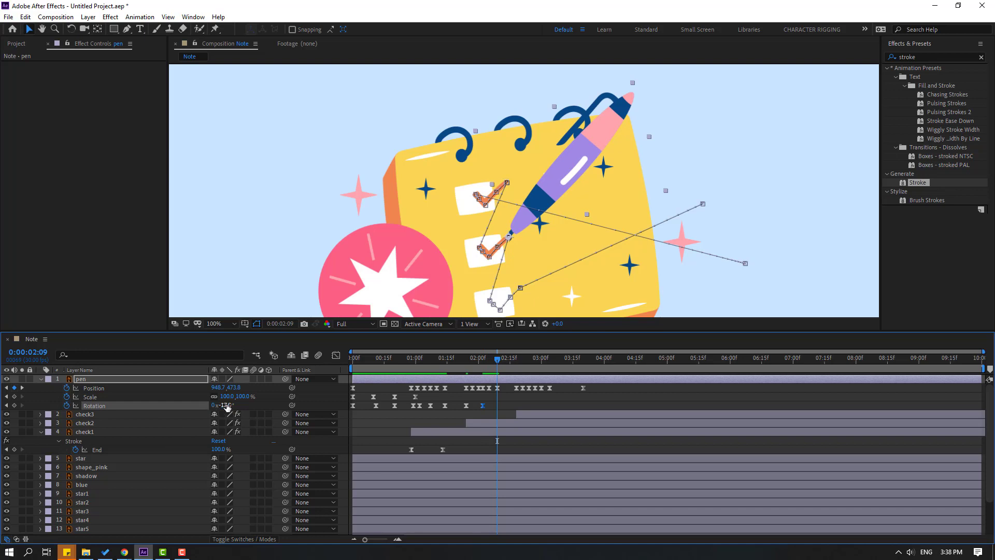
pyautogui.moveTo(227, 407); pyautogui.dragTo(231, 407)
pyautogui.press('space')
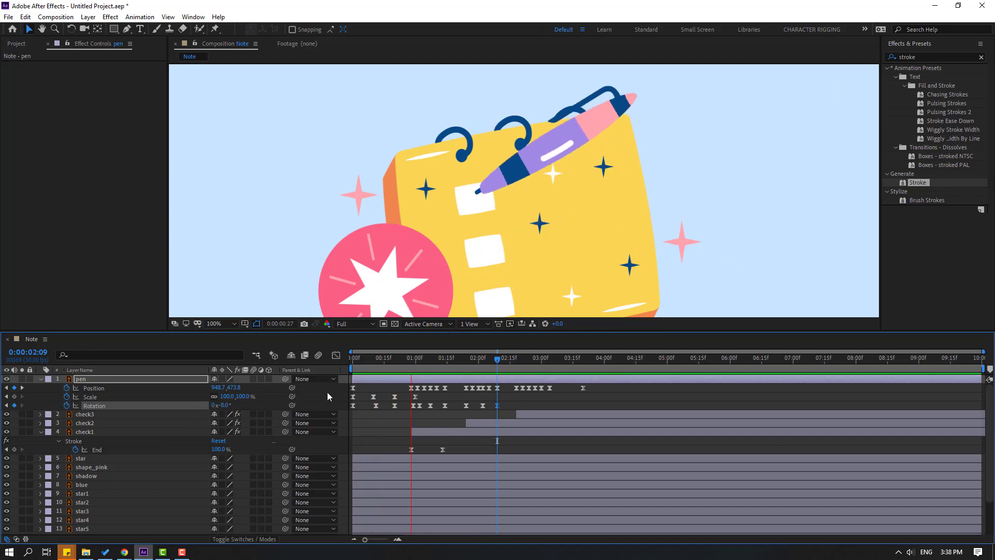
pyautogui.press('space')
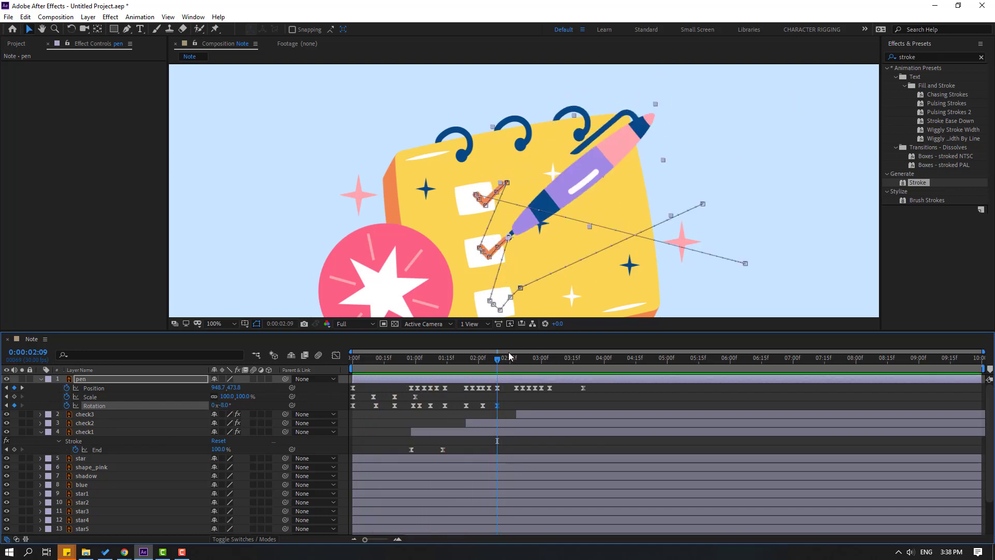
# Keyframe the pen's Rotation for the third check mark: hold at 0:00:02:18, 10° at 0:00:02:26, and -17° at 0:00:03:04; preview it.
pyautogui.moveTo(501, 359); pyautogui.dragTo(531, 362)
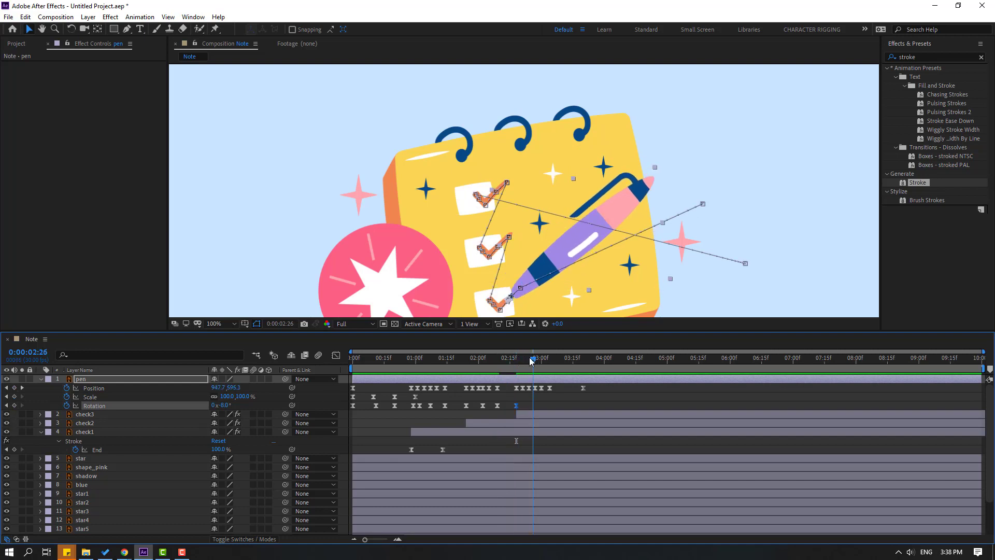
pyautogui.moveTo(224, 408); pyautogui.dragTo(638, 325)
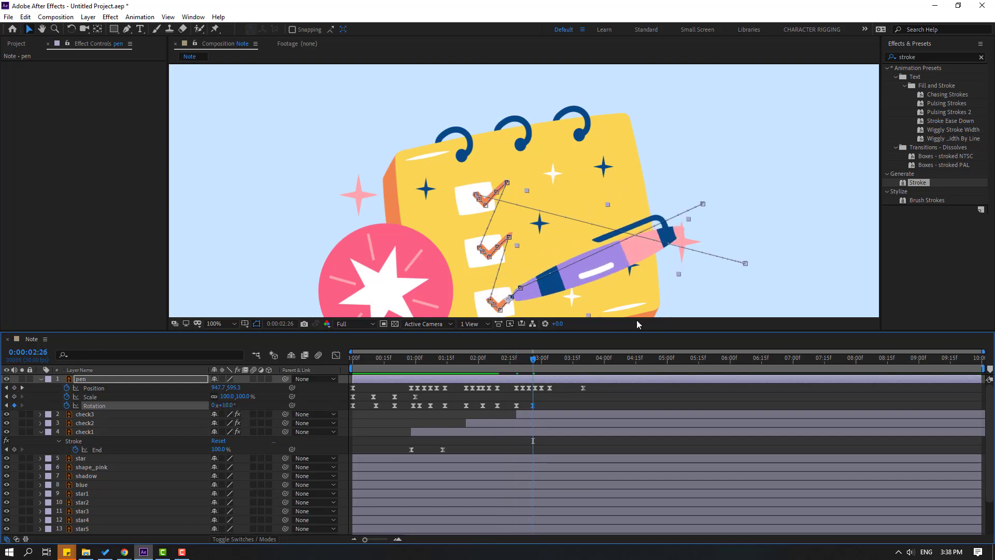
pyautogui.moveTo(540, 359); pyautogui.dragTo(549, 362)
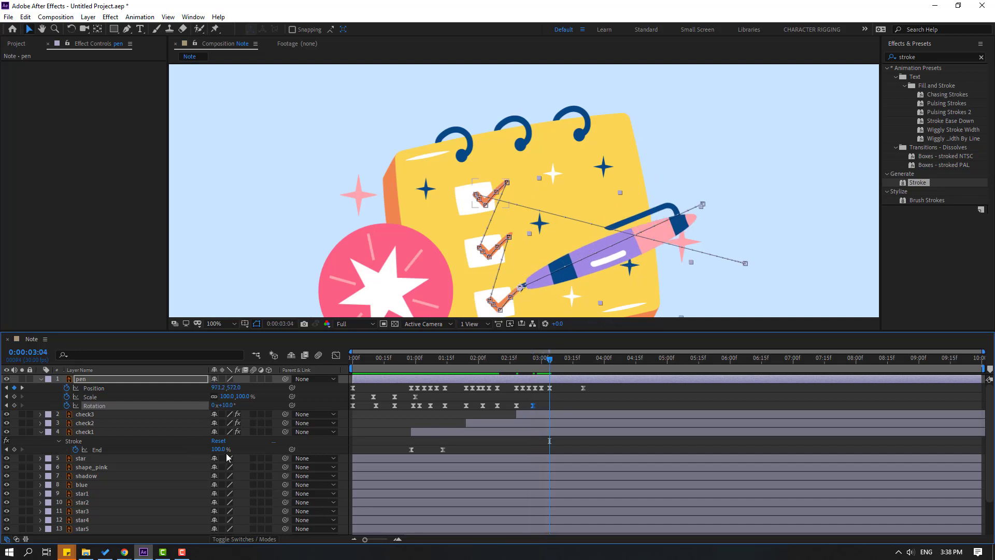
pyautogui.moveTo(227, 407); pyautogui.dragTo(215, 409)
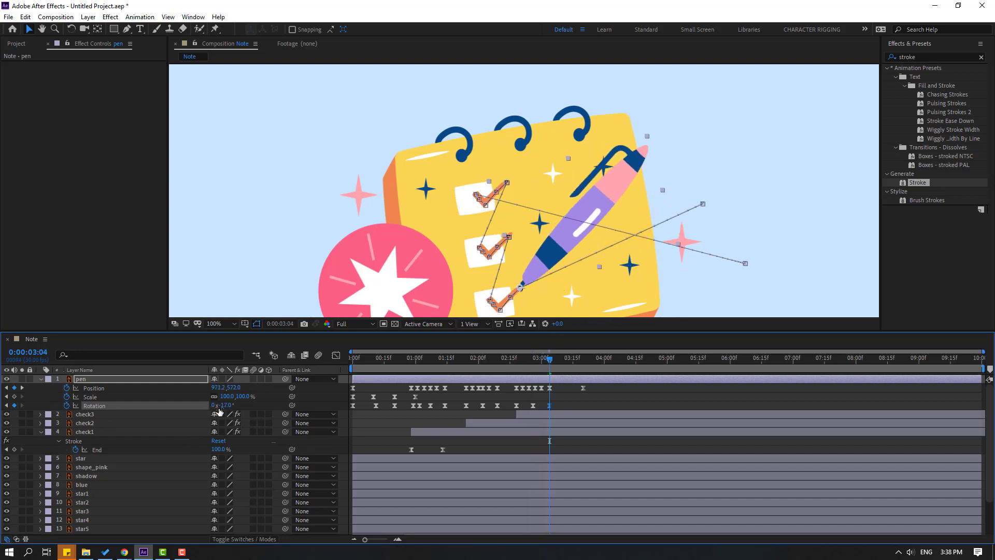
pyautogui.press('space')
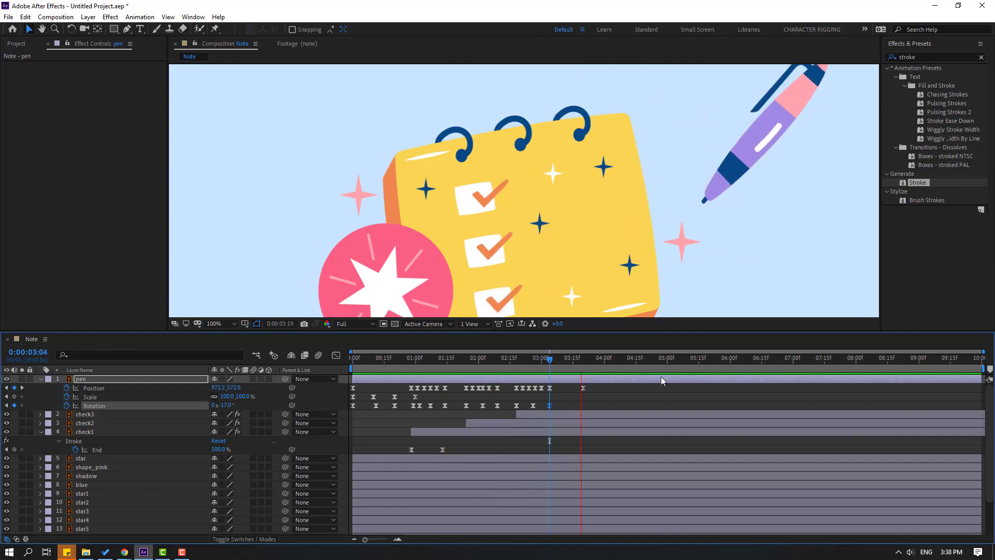
pyautogui.press('space')
# Set the pen's Rotation to -3° at 0:00:03:10 and -13° at 0:00:03:20 as it leaves the notepad, and preview the animation.
pyautogui.moveTo(554, 362); pyautogui.dragTo(566, 363)
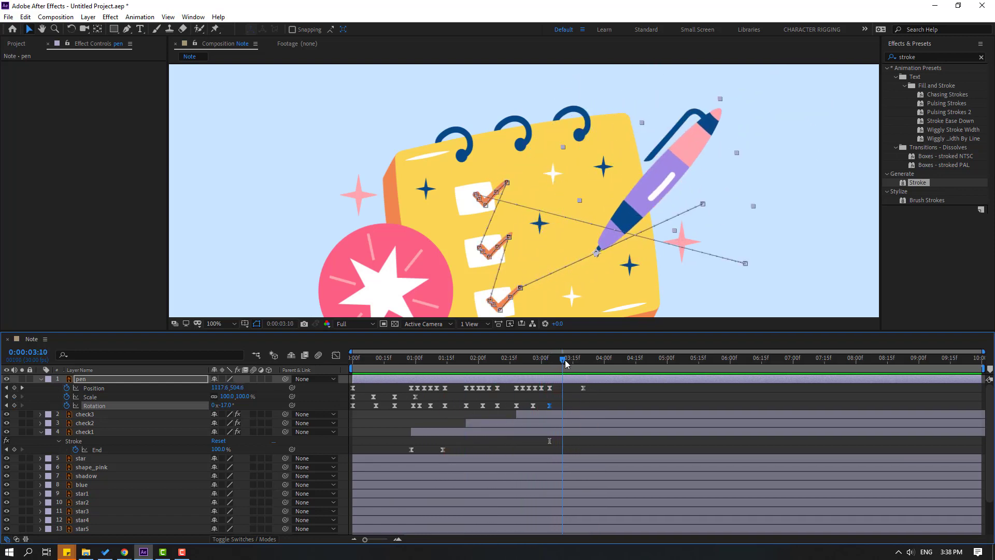
pyautogui.moveTo(228, 407); pyautogui.dragTo(235, 407)
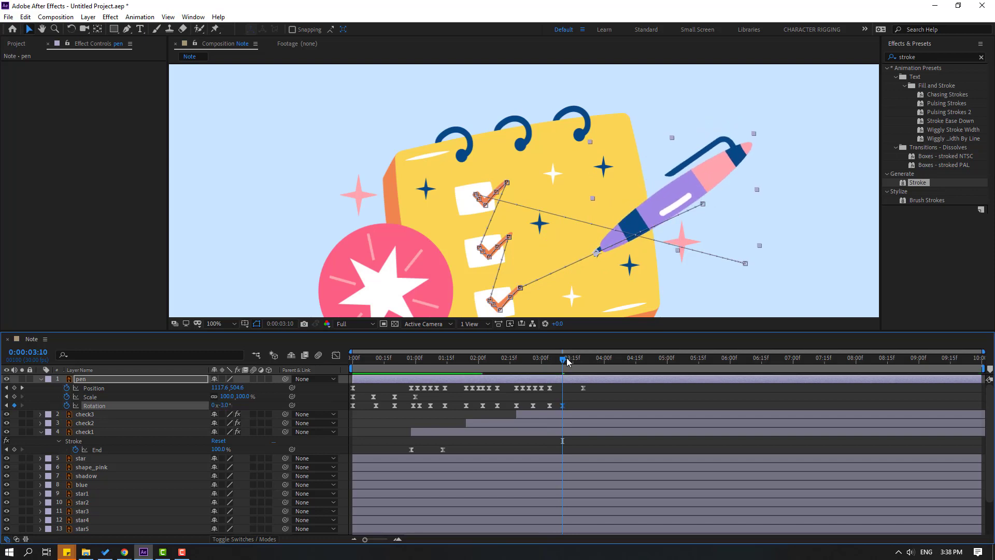
pyautogui.moveTo(567, 363); pyautogui.dragTo(586, 365)
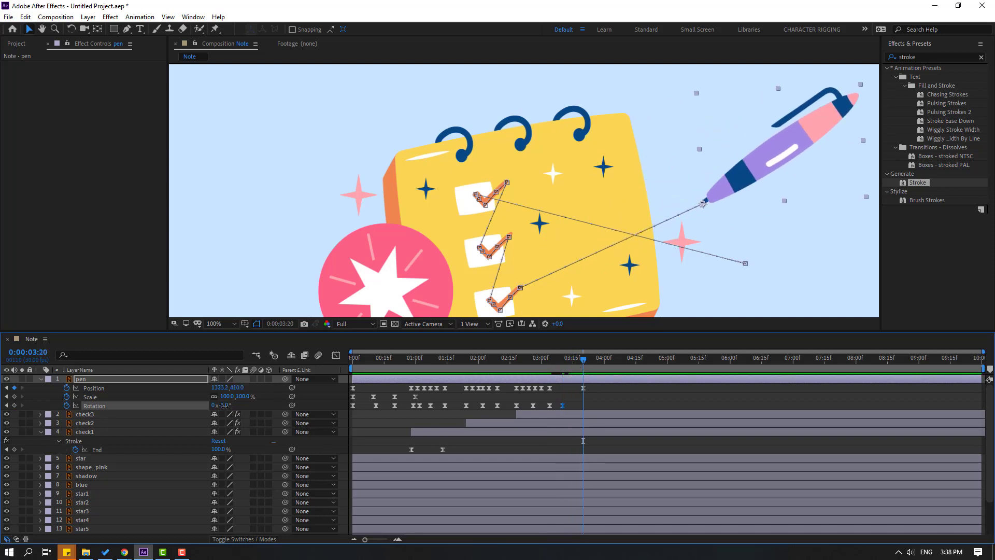
pyautogui.moveTo(223, 405); pyautogui.dragTo(219, 406)
pyautogui.scroll(-1, 591, 285)
pyautogui.press('space')
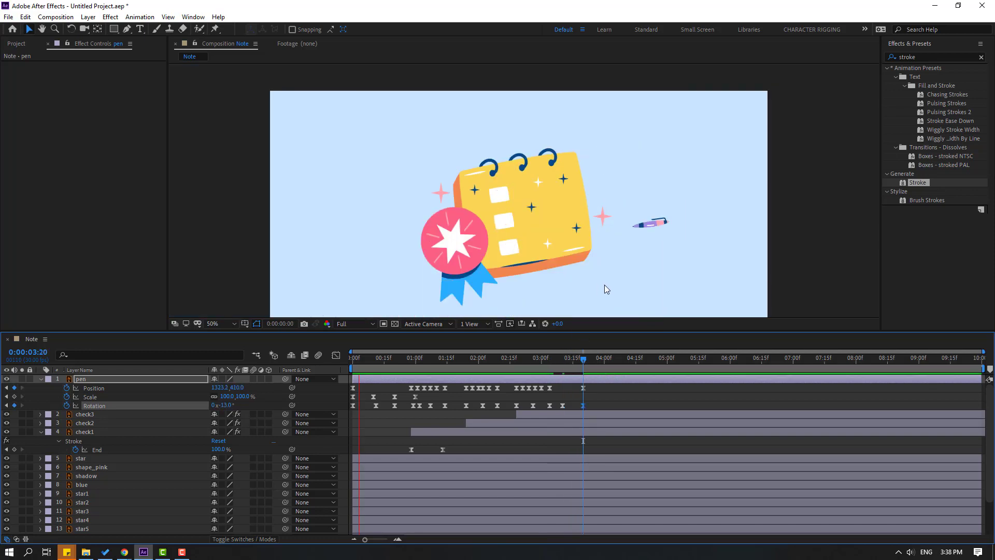